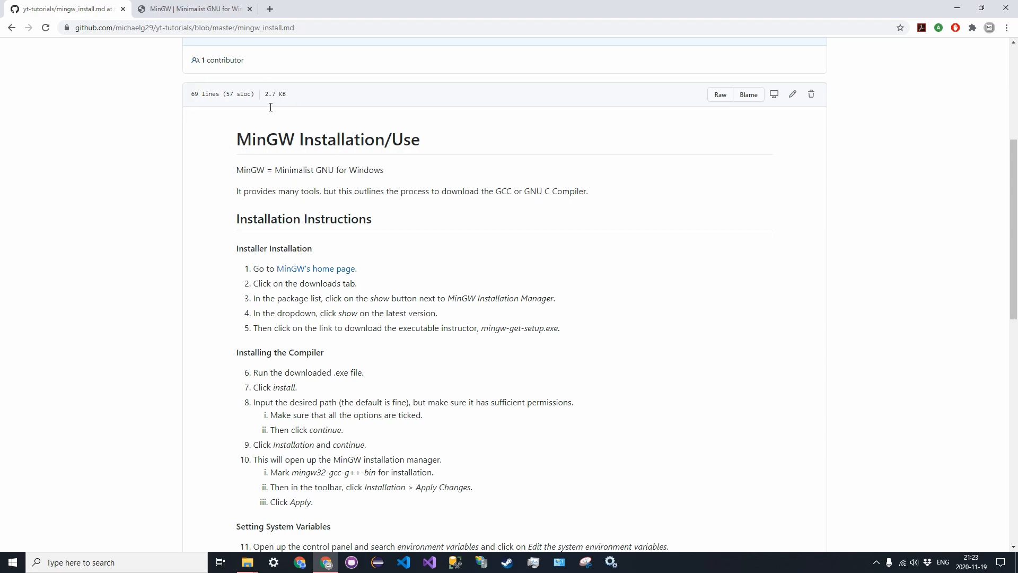
Step: Go to the MinGW website and open its list of download packages
scroll(346, 182, "up", 3)
scroll(295, 277, "down", 3)
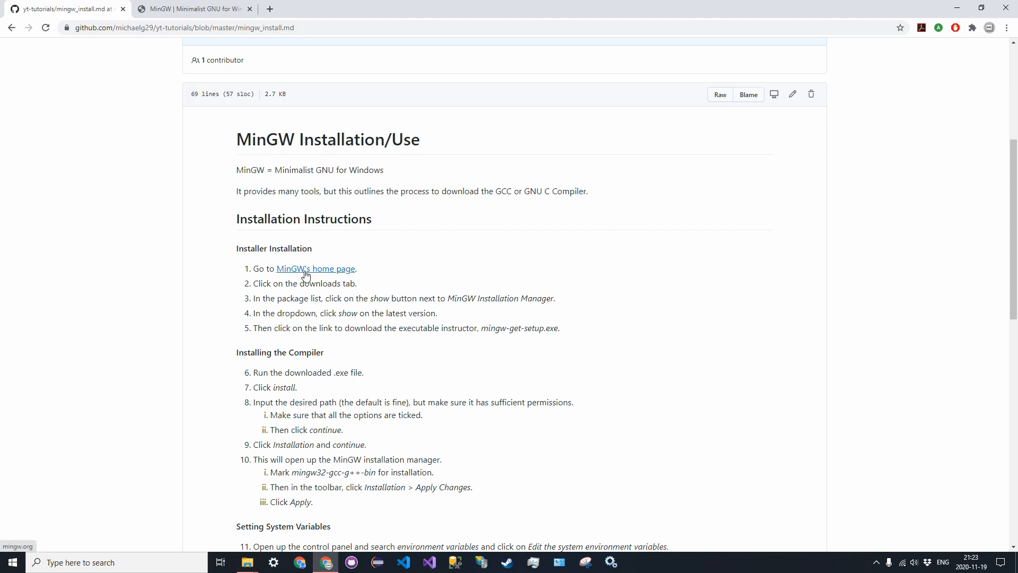
left_click(159, 9)
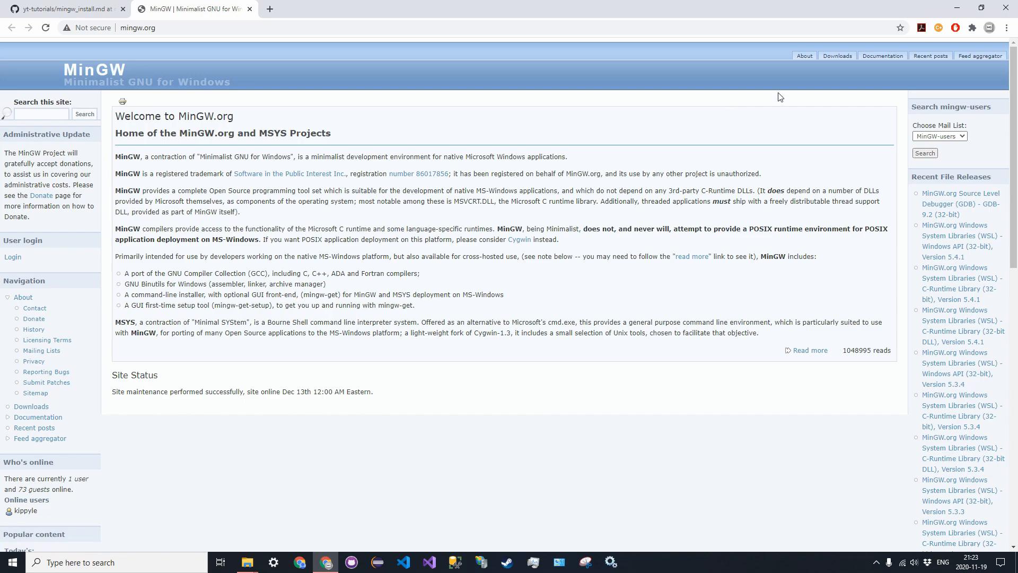
left_click(836, 56)
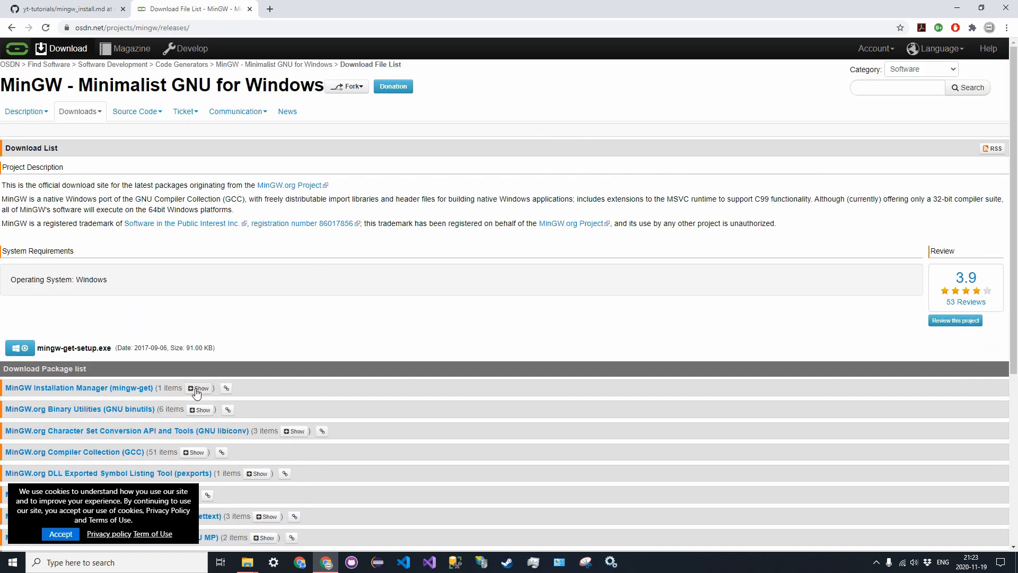
Step: Download mingw-get-setup.exe from MinGW-Get Version 0.6.3 (Beta) under the MinGW Installation Manager package
scroll(196, 392, "down", 3)
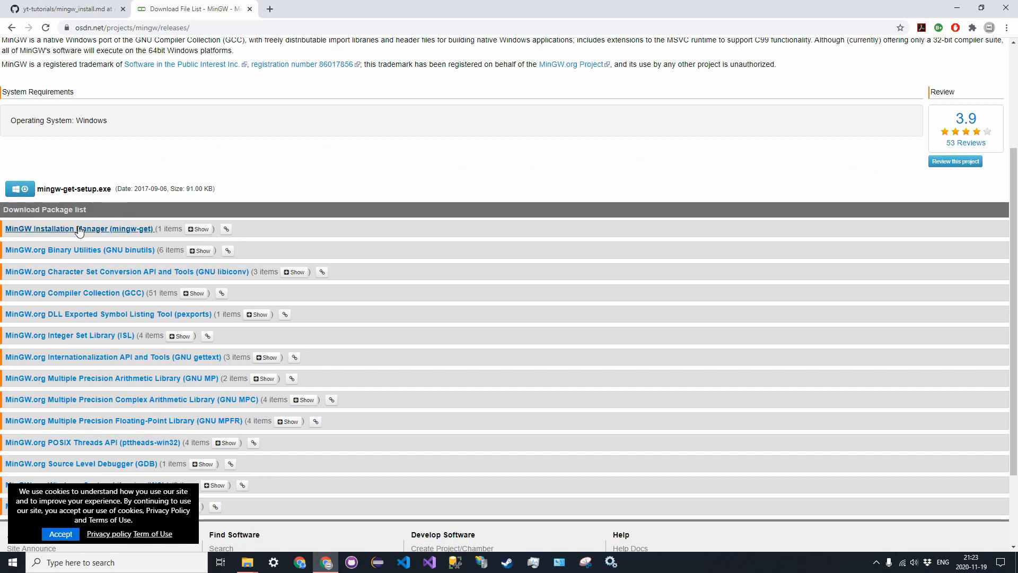
left_click(192, 230)
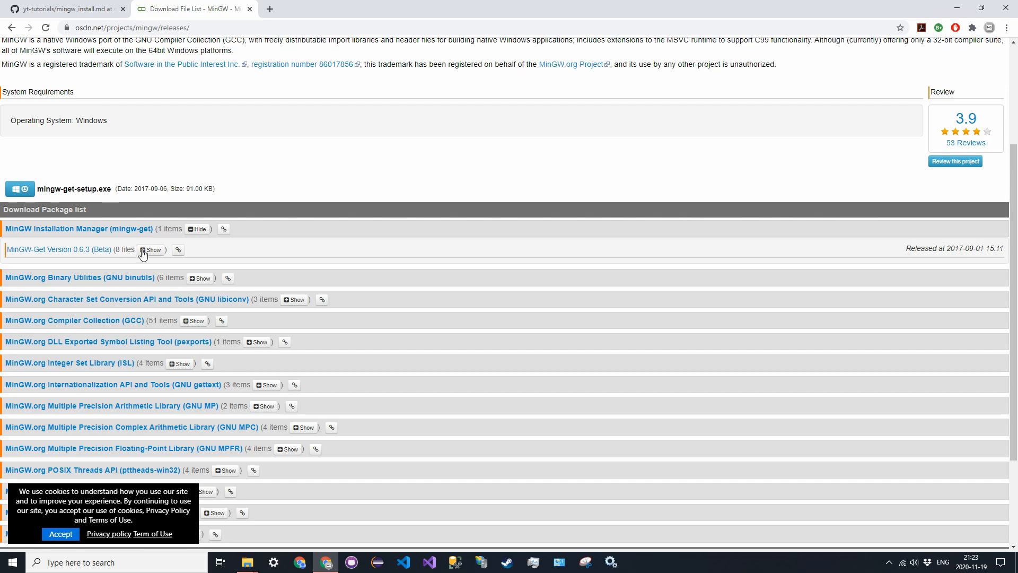
left_click(151, 252)
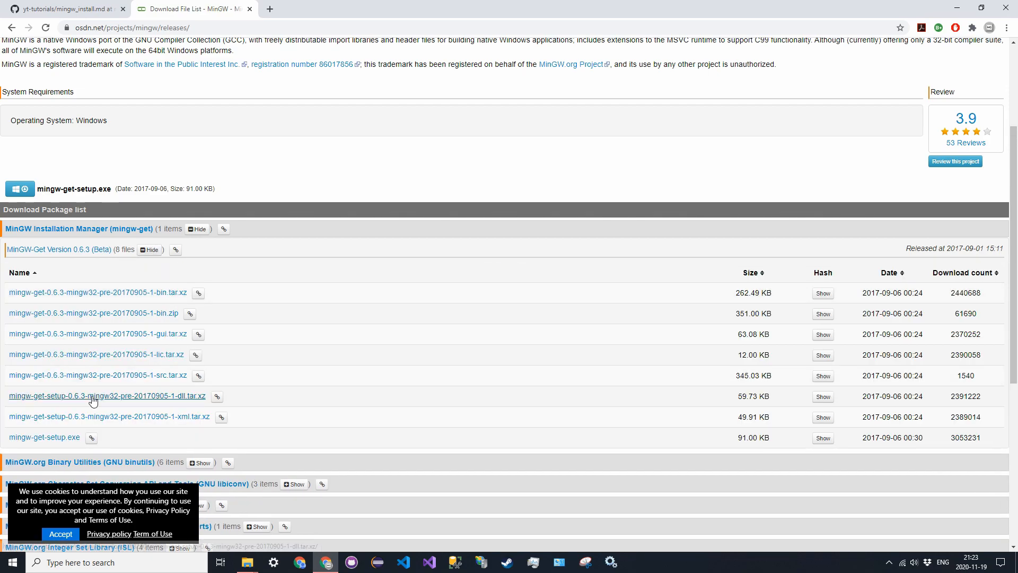
scroll(58, 372, "down", 2)
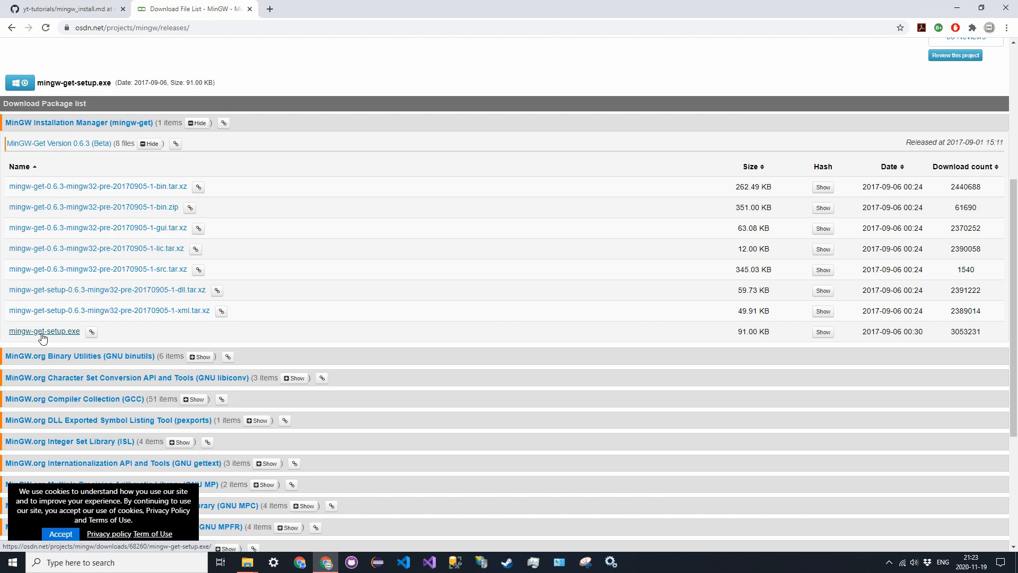
left_click(43, 335)
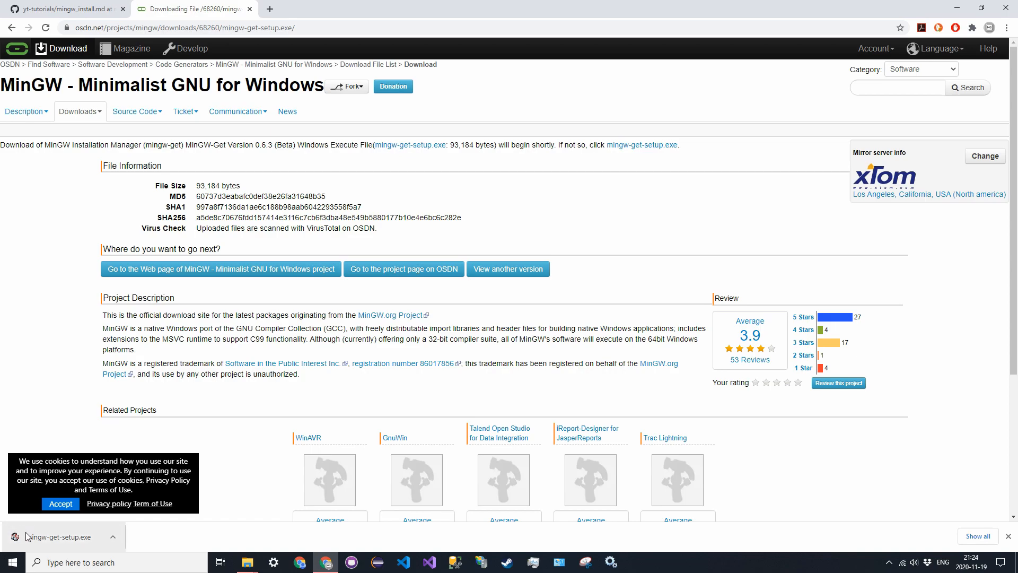
Step: Run the downloaded setup file and install the MinGW Installation Manager in C:\MinGW with the default preferences, continuing into the manager
left_click(25, 537)
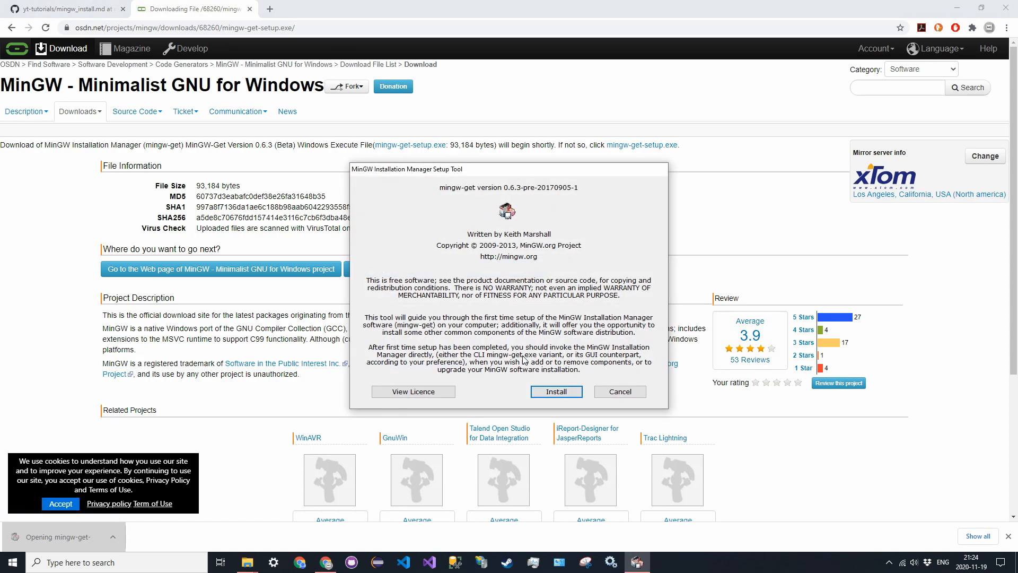
left_click(557, 391)
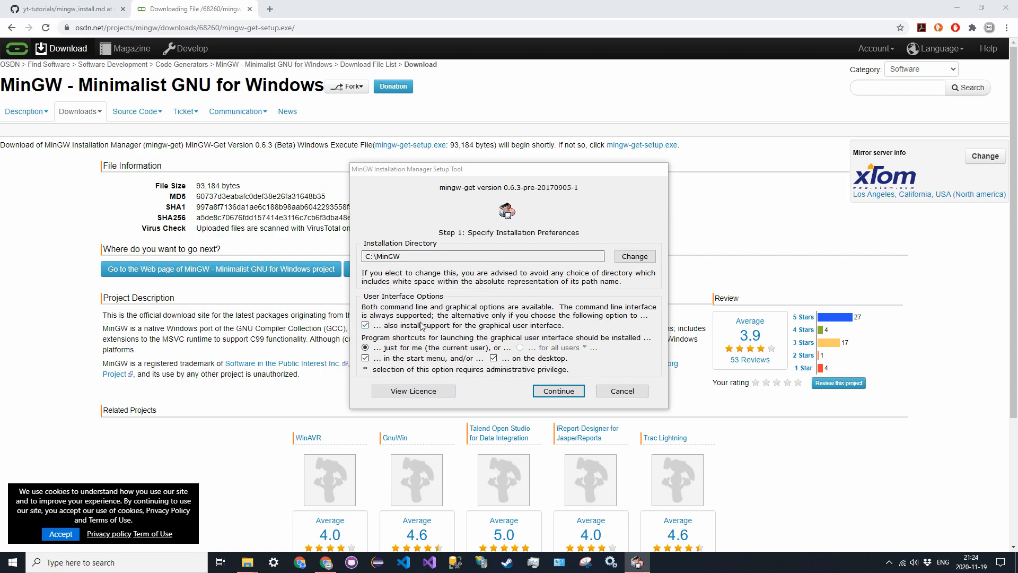
left_click(558, 390)
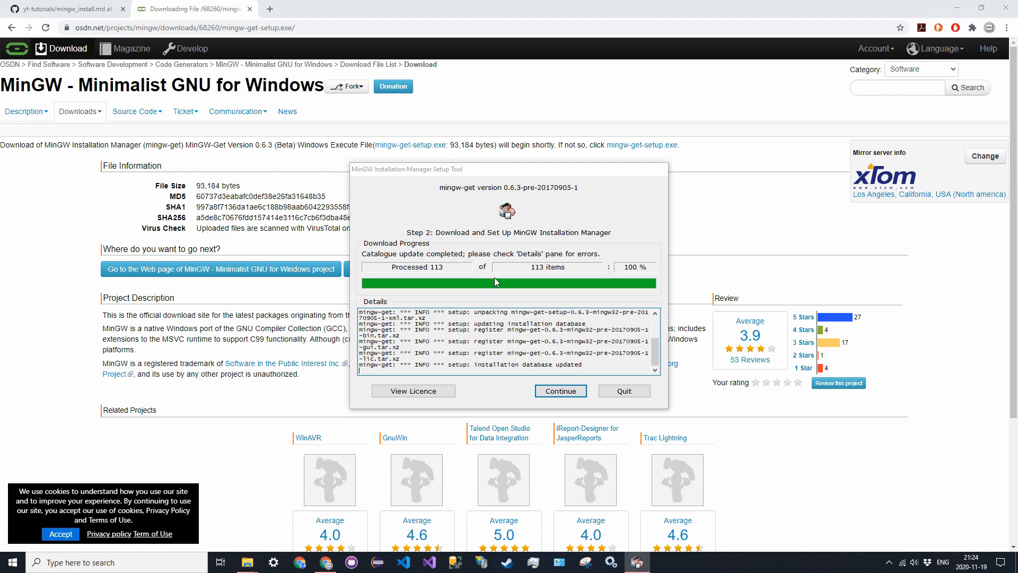
left_click(560, 391)
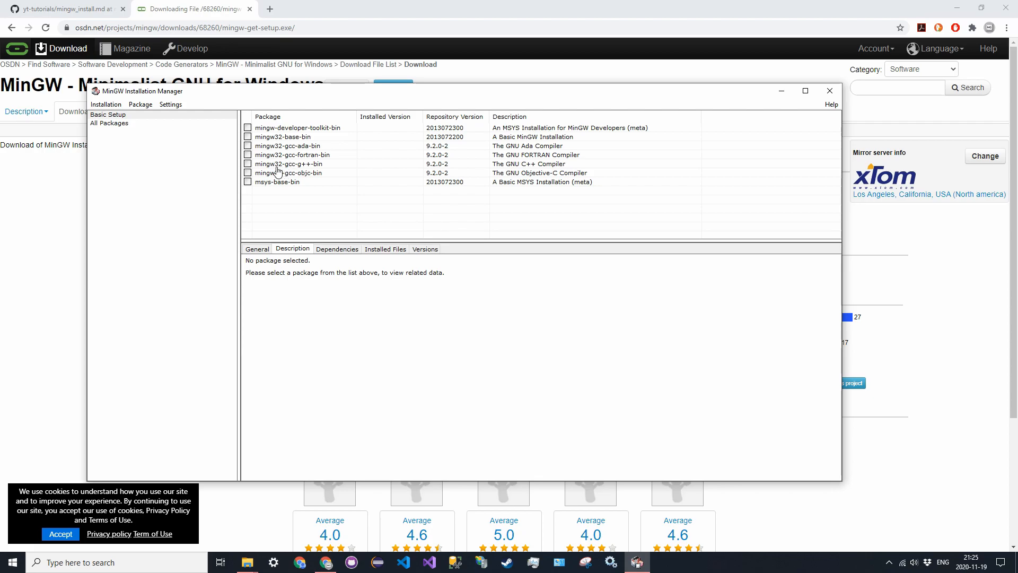
Step: Mark mingw32-gcc-g++-bin from the basic setup and mingw32-gdb-bin from all packages for installation
left_click(249, 165)
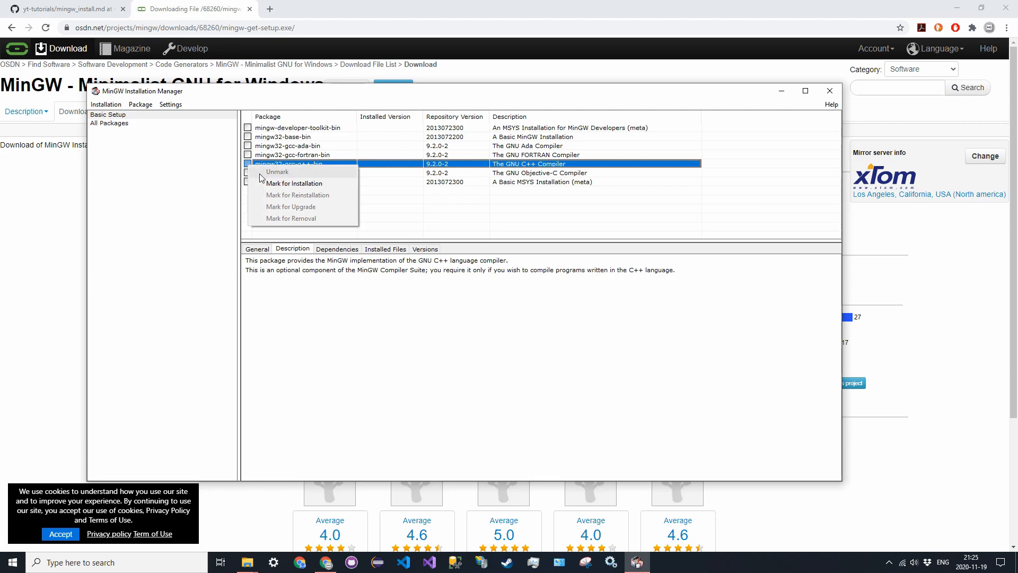
left_click(272, 185)
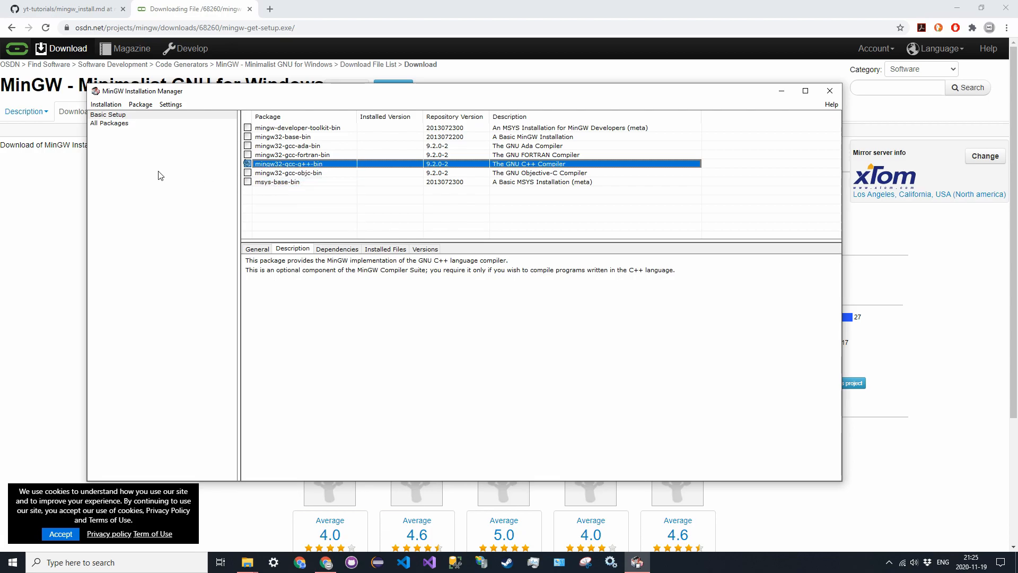
left_click(111, 123)
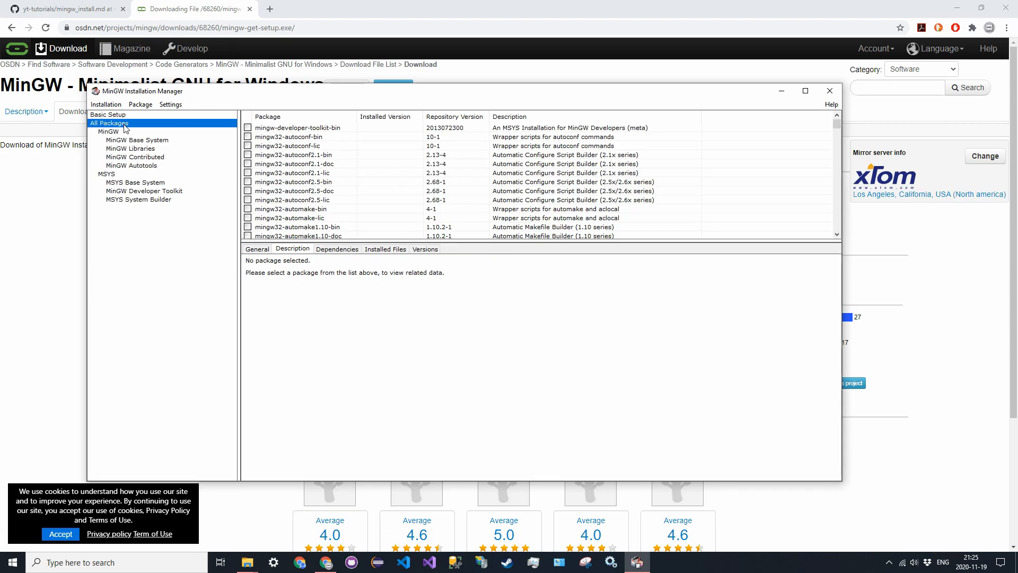
scroll(280, 162, "down", 3)
scroll(280, 161, "down", 10)
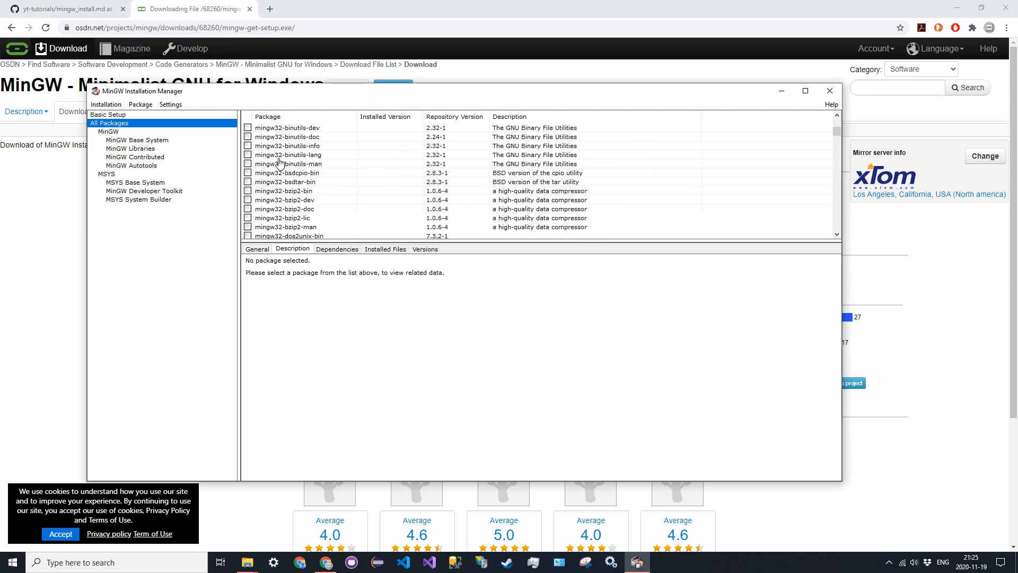
scroll(280, 162, "down", 8)
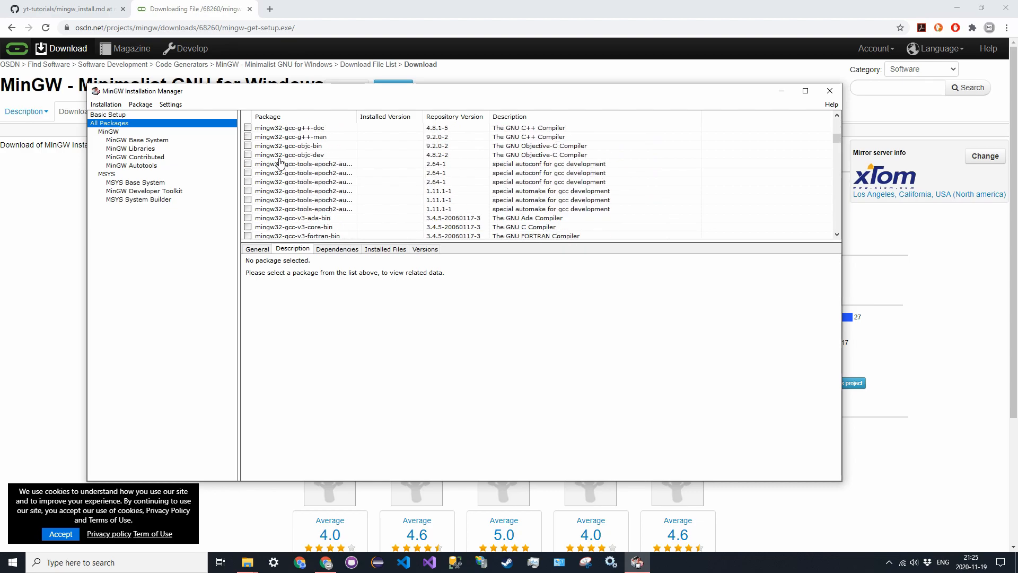
scroll(291, 178, "down", 1)
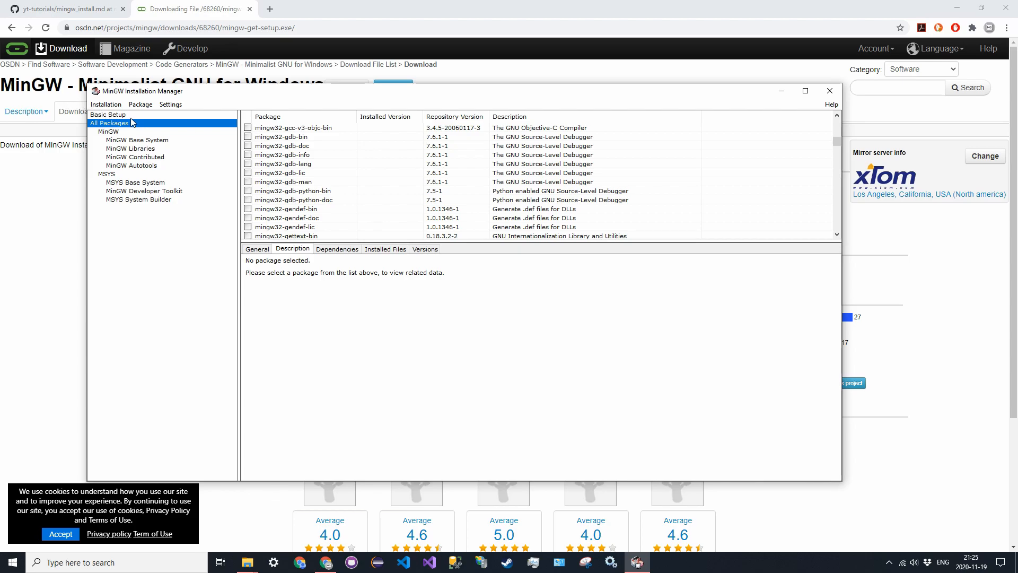
left_click(248, 137)
left_click(261, 155)
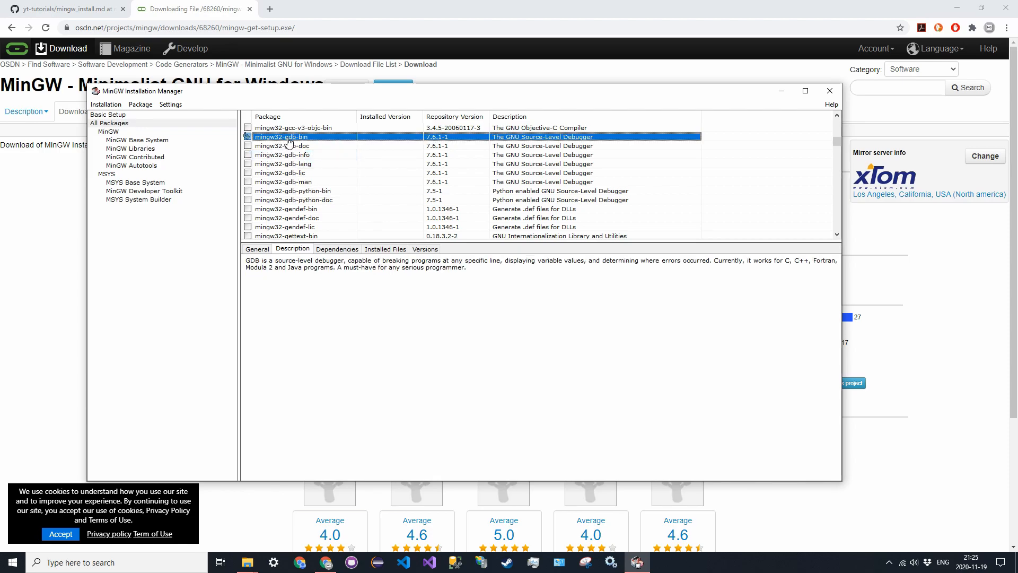
Step: Apply the pending package changes and close the progress dialog once the installation completes
left_click(107, 104)
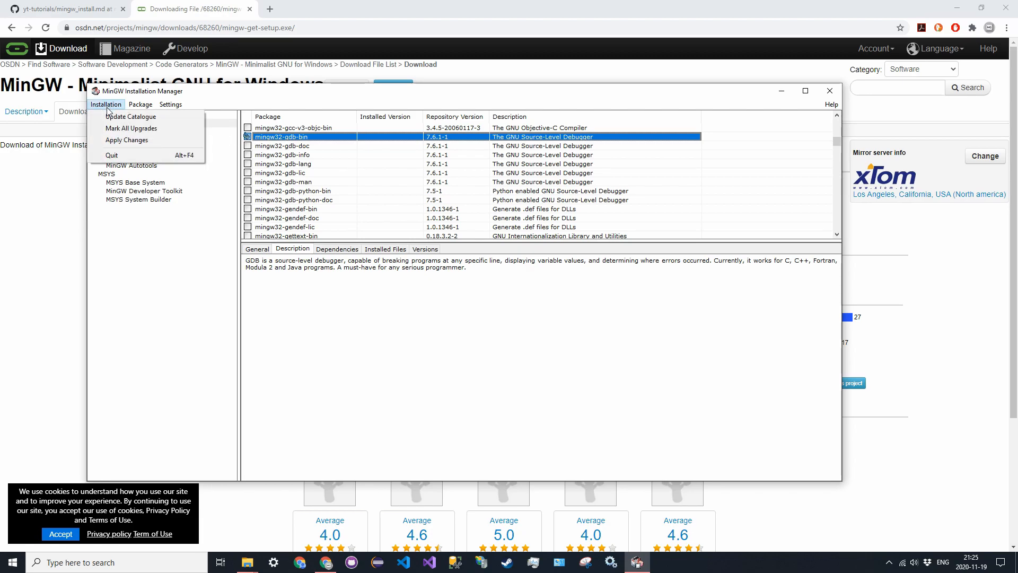
left_click(126, 141)
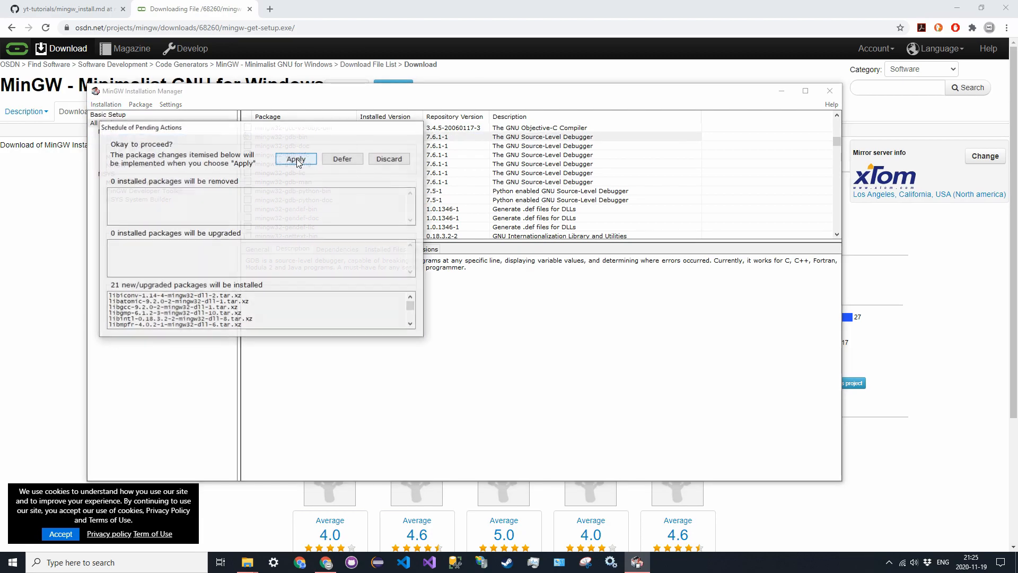
left_click(296, 159)
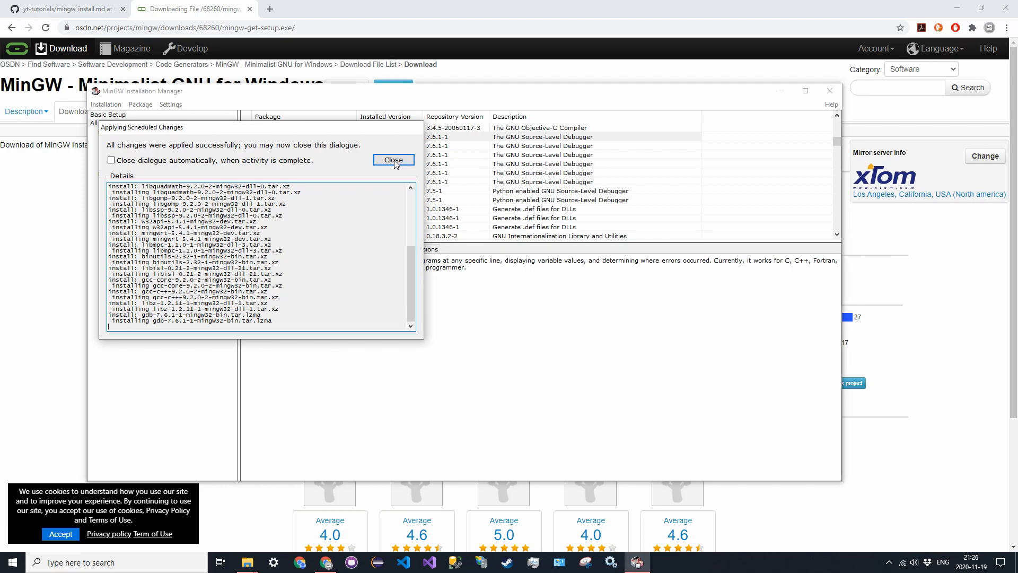
left_click(393, 160)
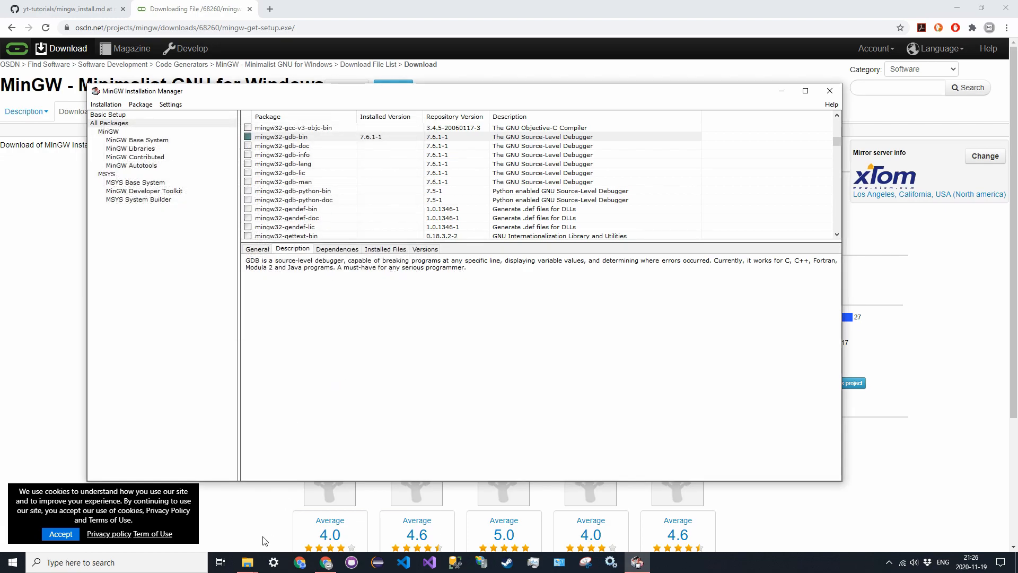
Step: Switch to File Explorer, open the MinGW bin folder on drive C, and copy its path C:\MinGW\bin
left_click(247, 562)
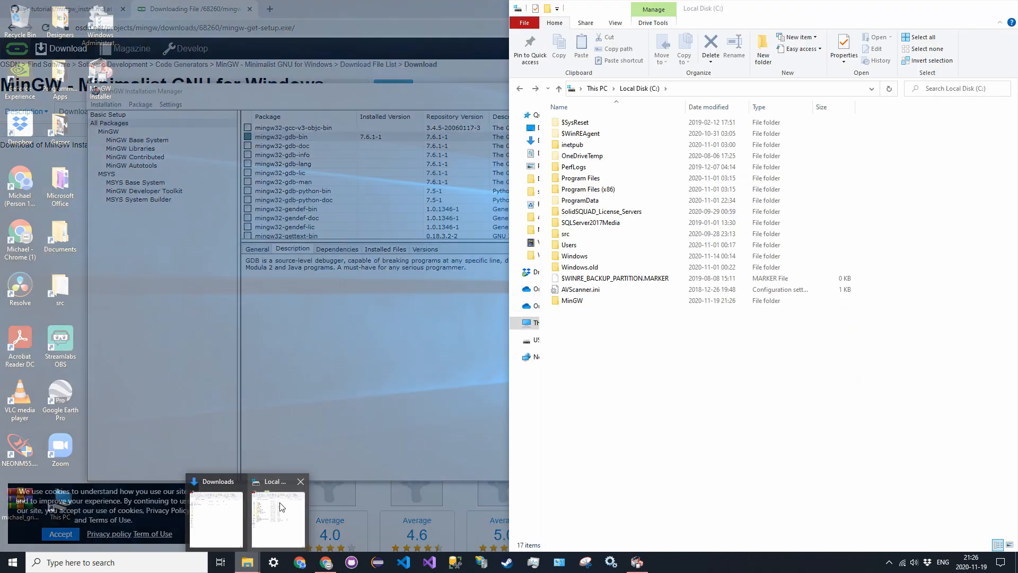
left_click(279, 518)
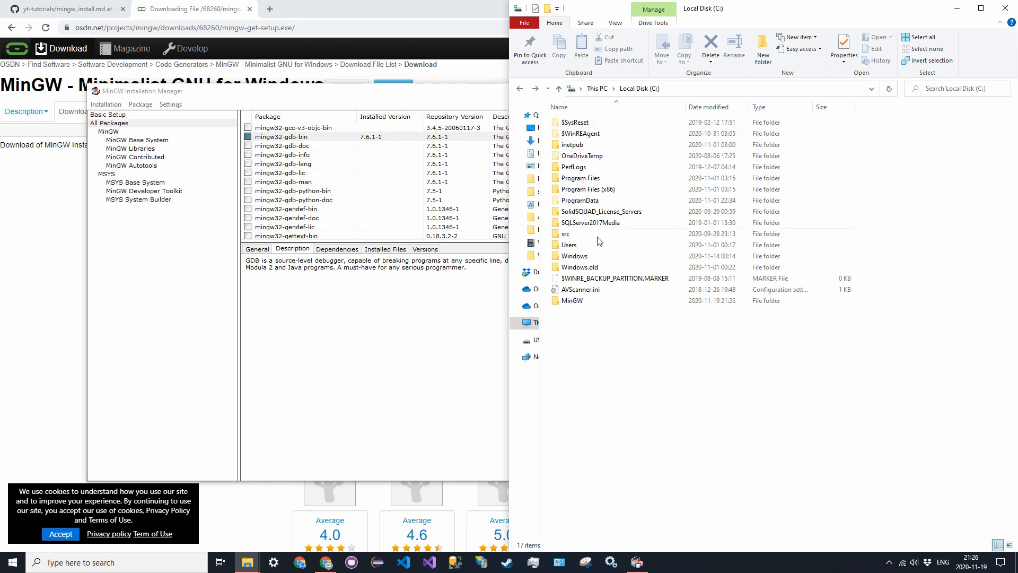
double_click(583, 301)
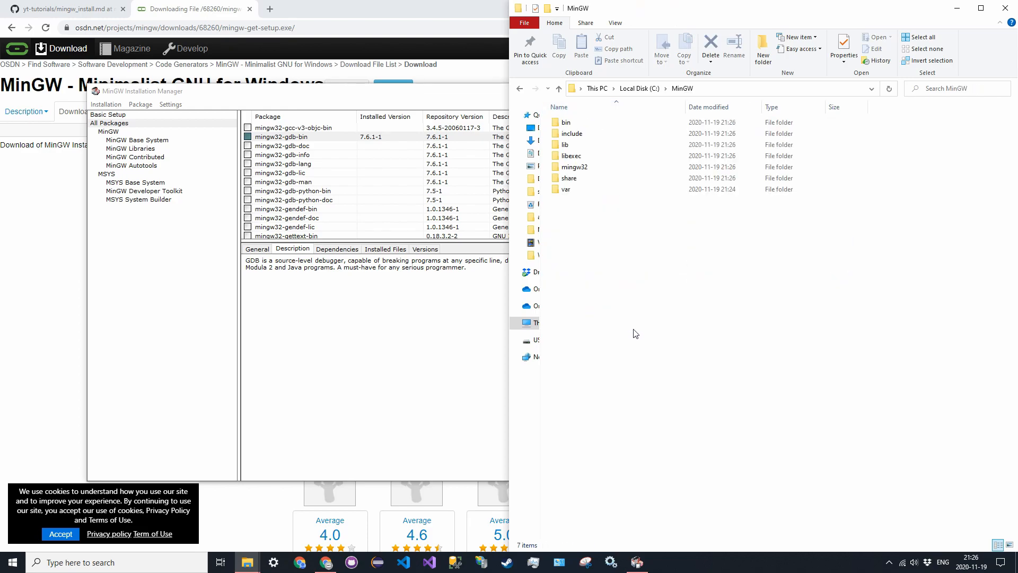
double_click(566, 122)
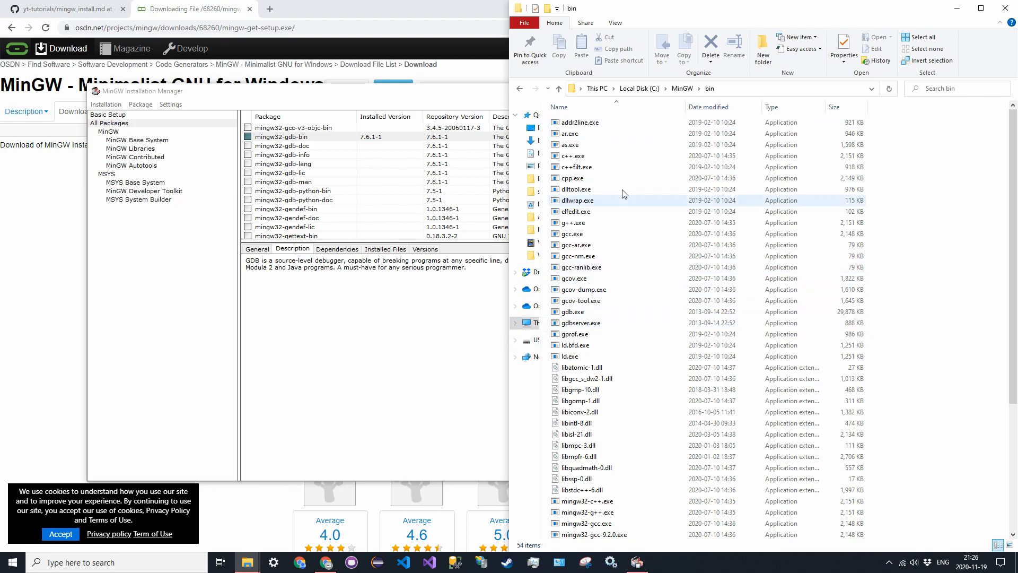
left_click(747, 91)
key("ctrl+c")
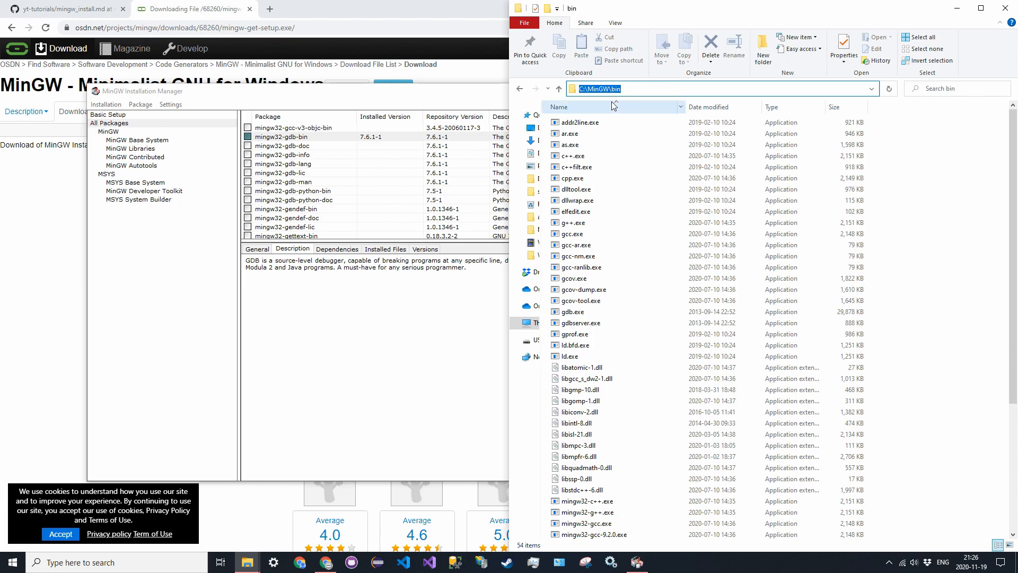
Step: Search Windows for the system environment variables settings and open the Environment Variables dialog
left_click(189, 565)
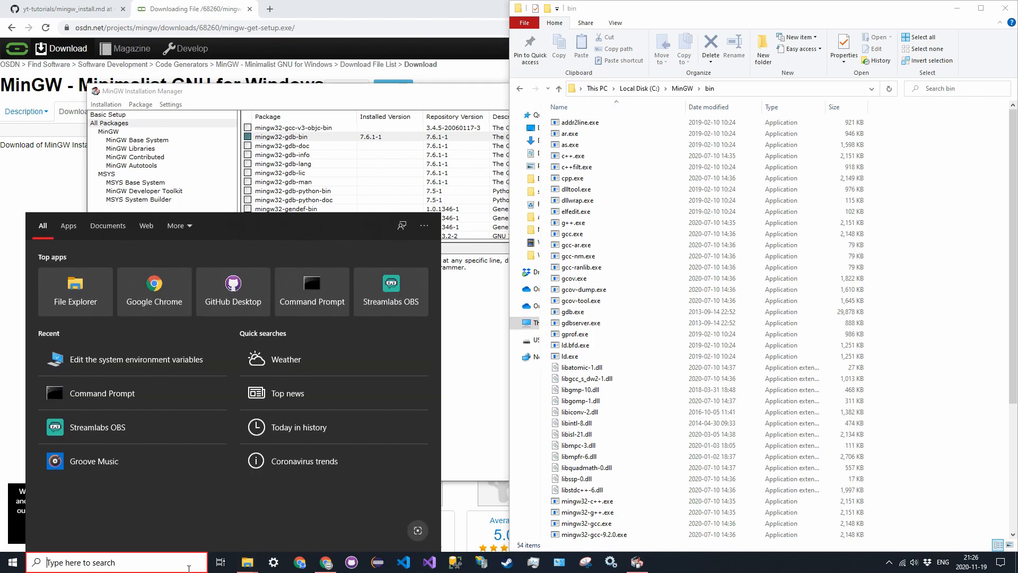
type("environment")
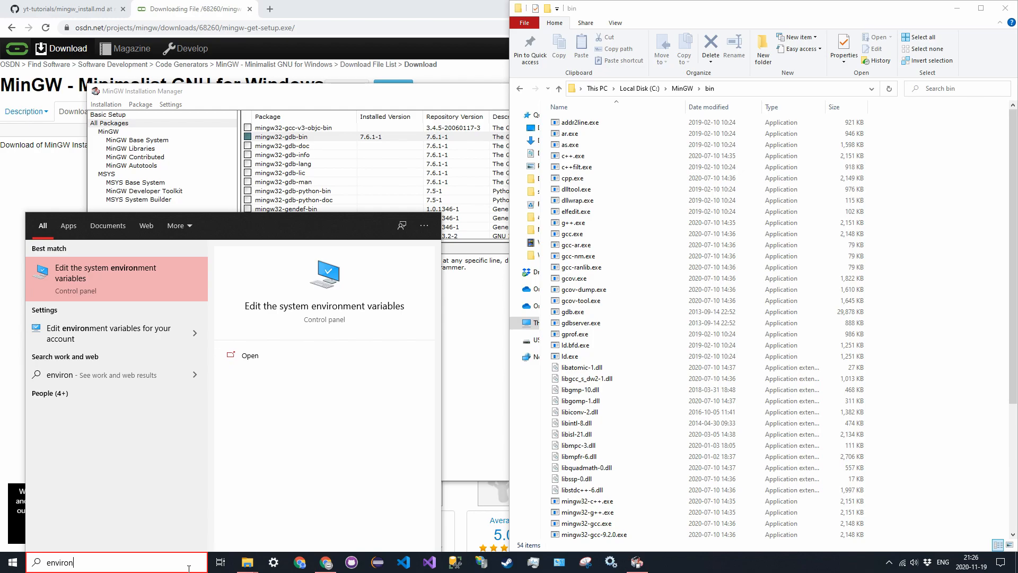
key("Return")
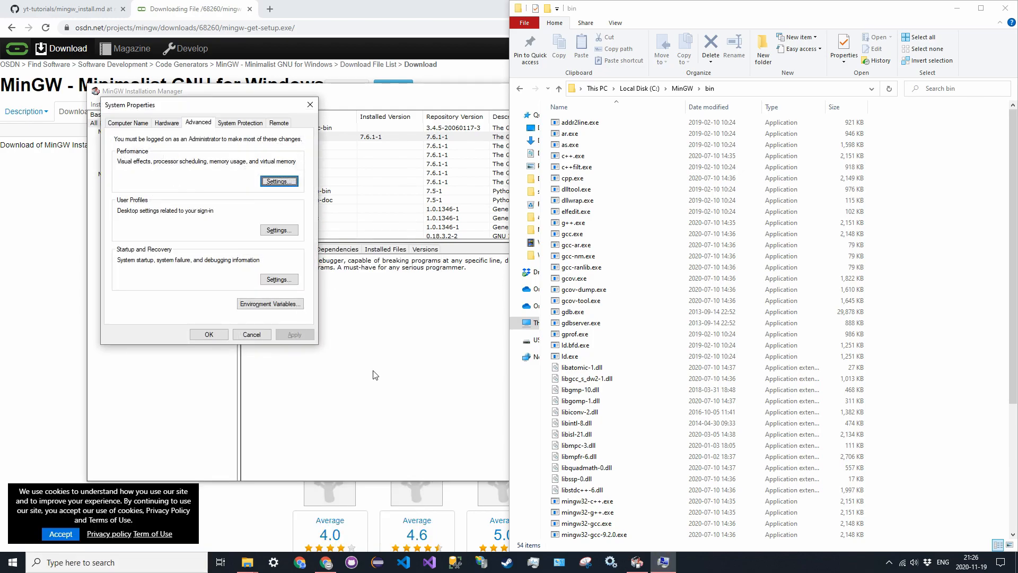
left_click(255, 305)
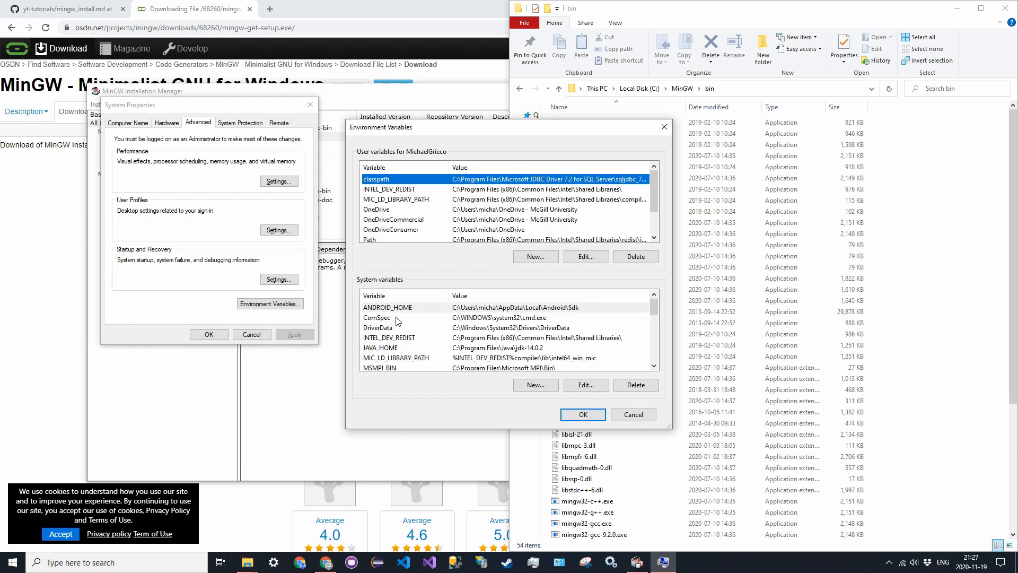
Step: Add the copied path C:\MinGW\bin as a new entry in the system Path variable and confirm the edit
scroll(397, 318, "down", 1)
scroll(397, 326, "down", 1)
left_click(384, 339)
left_click(604, 386)
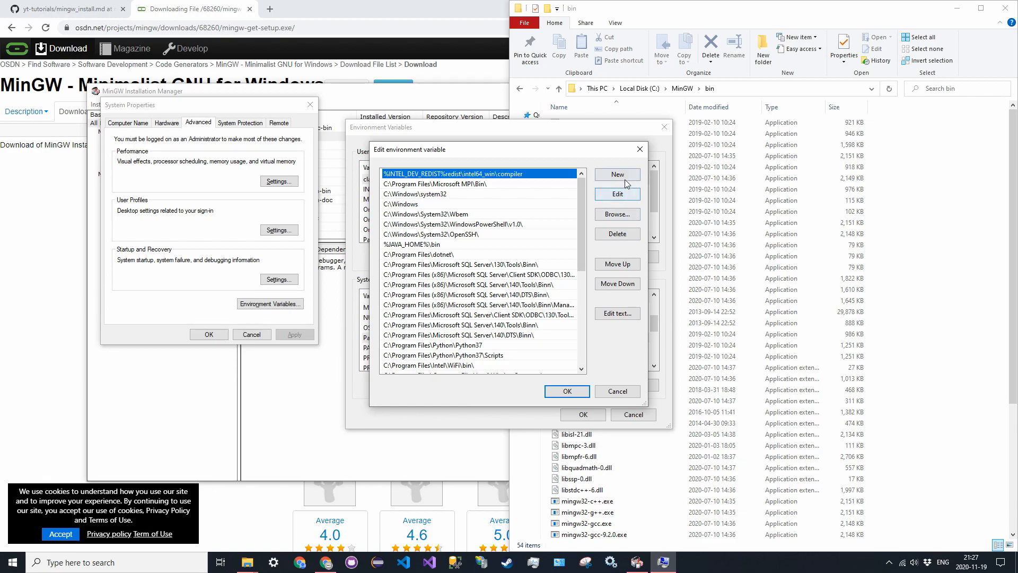
left_click(621, 177)
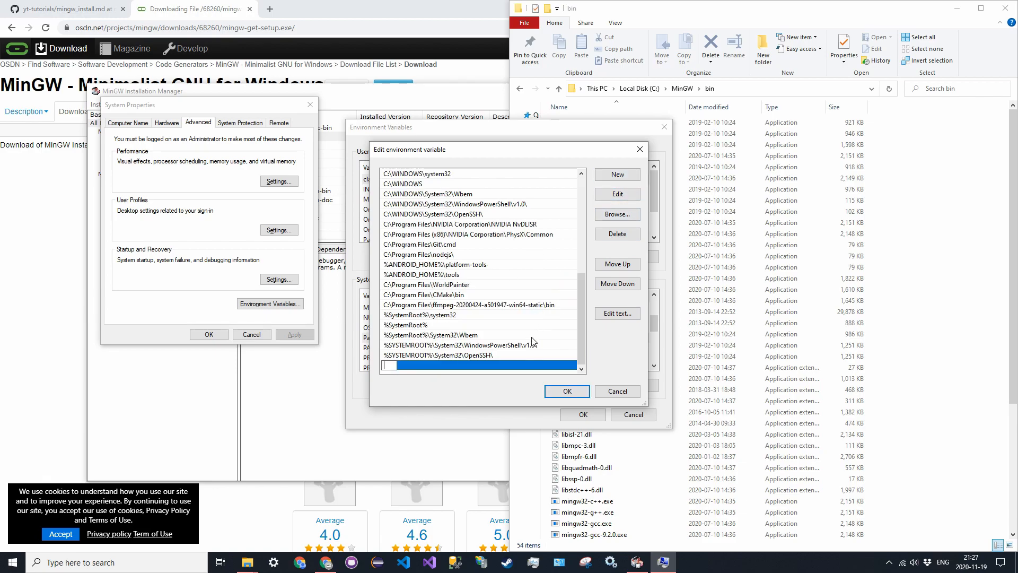
key("ctrl+v")
left_click(496, 366)
left_click(566, 391)
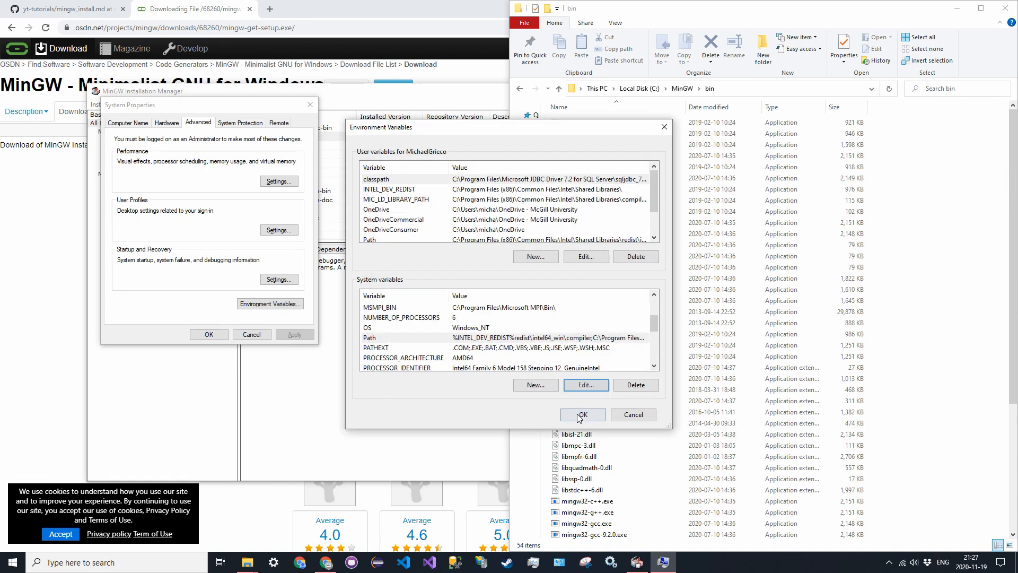
Step: Confirm the Environment Variables and System Properties dialogs, and open a Command Prompt by searching Windows for cmd
left_click(583, 414)
left_click(209, 334)
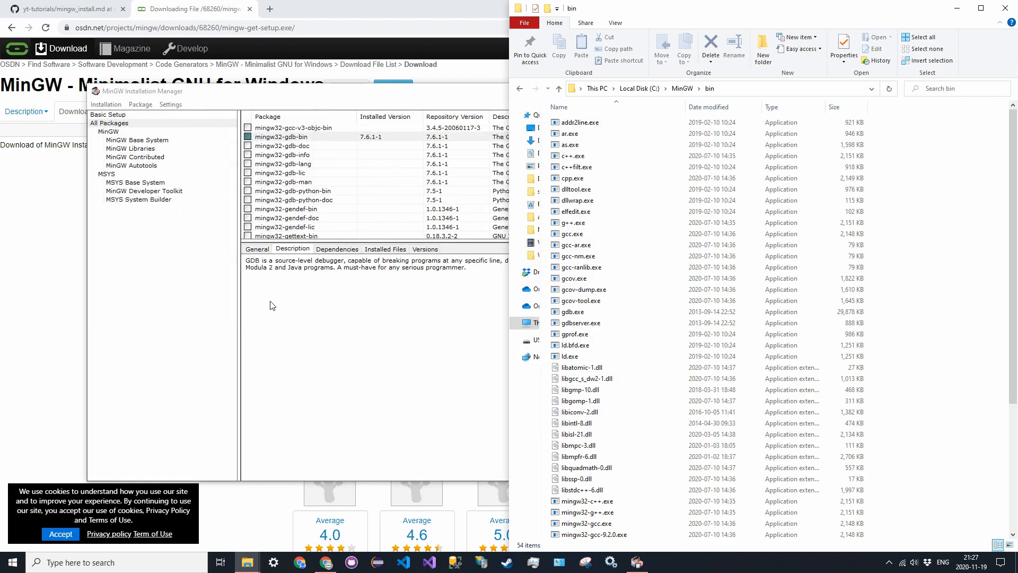
left_click(106, 562)
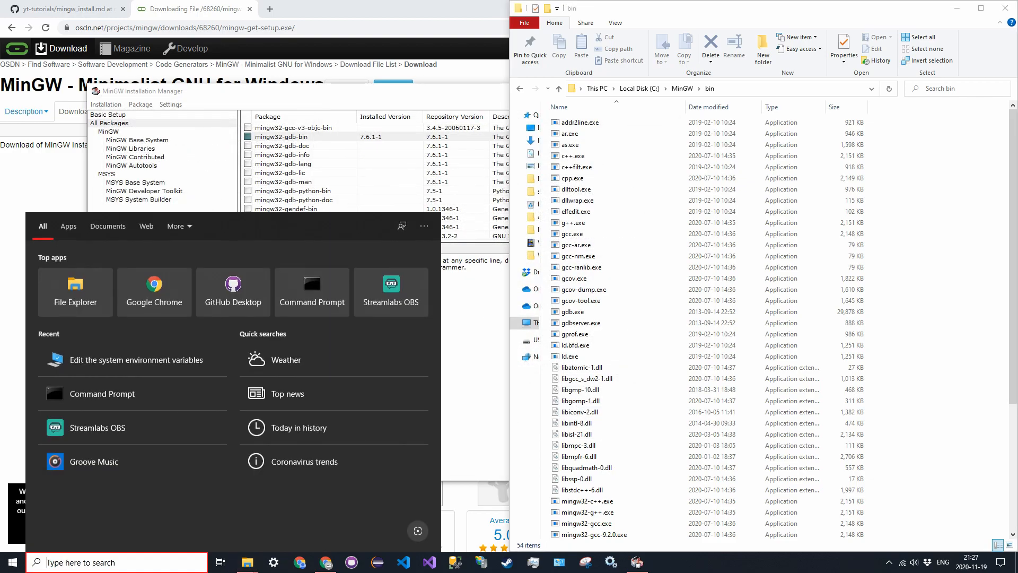
type("cmd")
key("Return")
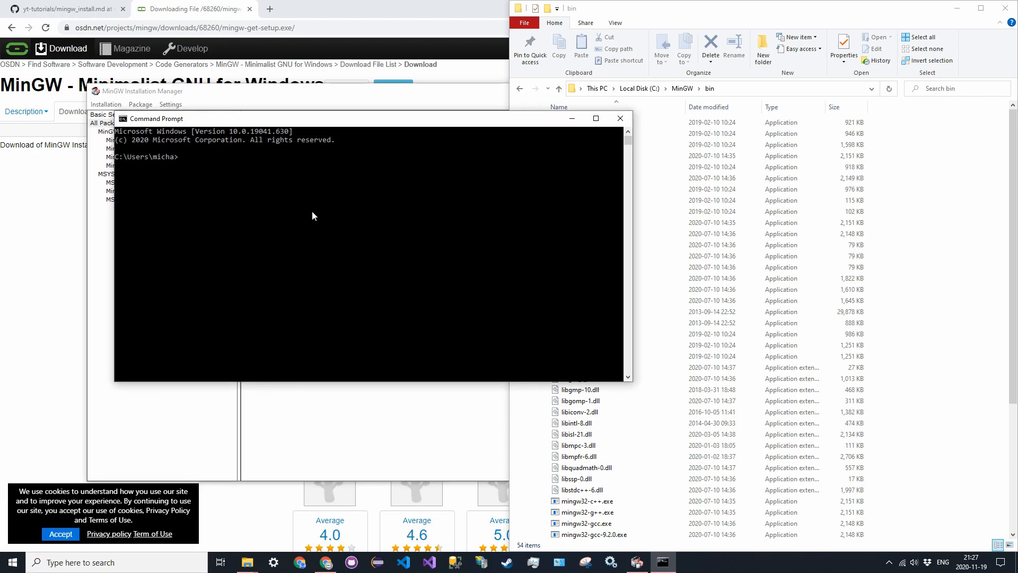
Step: Run gcc --version in the Command Prompt and compare it with the installed mingw32-gcc-g++-bin version under Basic Setup in MinGW Installation Manager
scroll(312, 211, "up", 5, "ctrl")
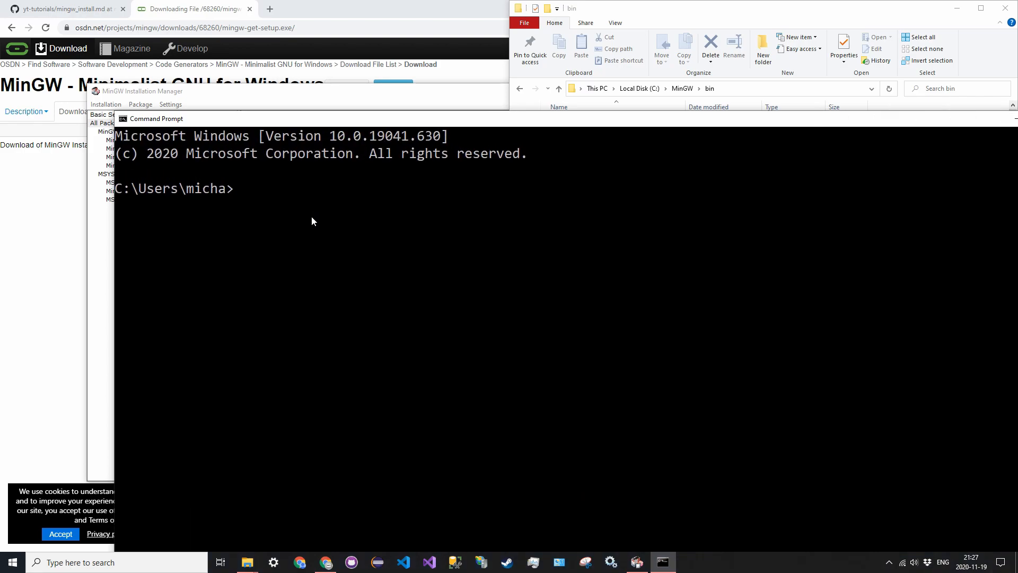
type("gcc --version")
key("Return")
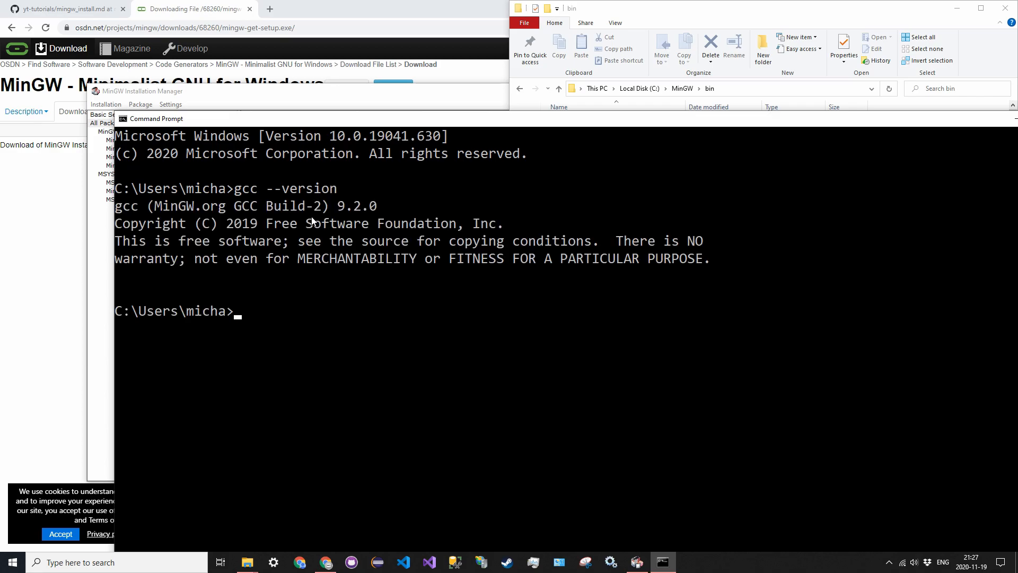
left_click_drag(324, 121, 662, 86)
left_click(116, 116)
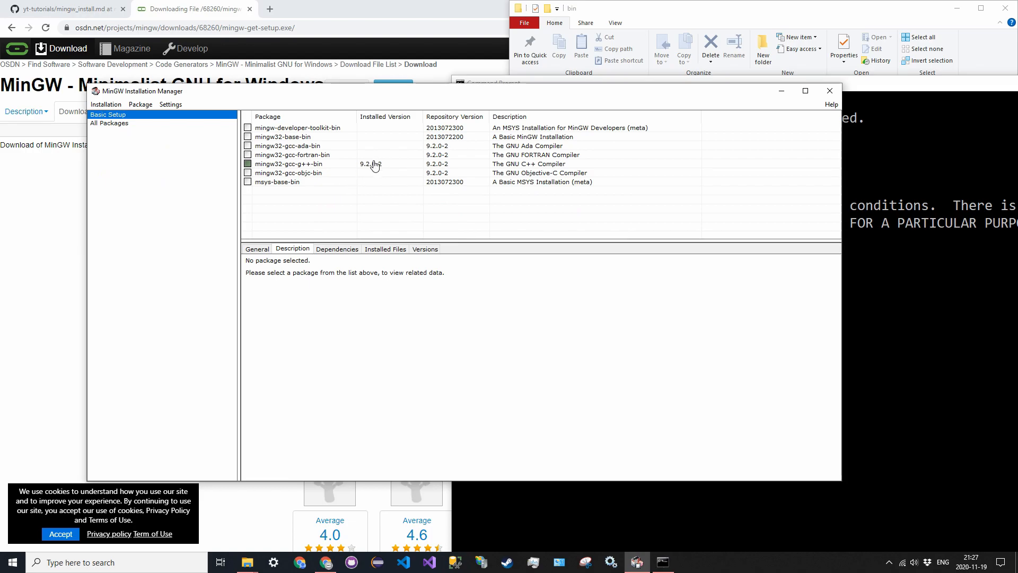
left_click_drag(941, 86, 533, 16)
Step: Switch to Visual Studio Code and start main.c with #include <stdio.h> and an int main() function
left_click(404, 562)
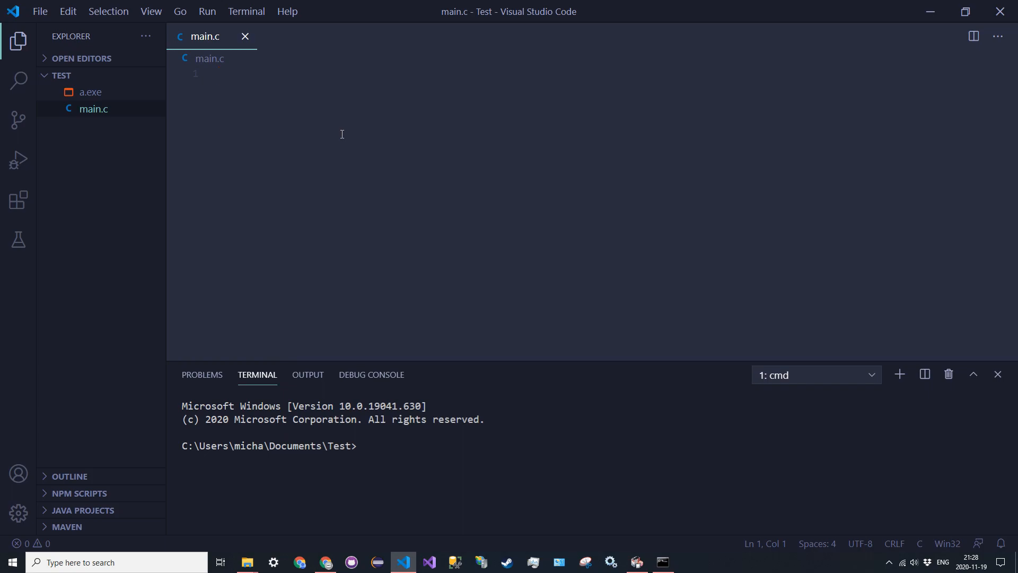
type("#include <sti")
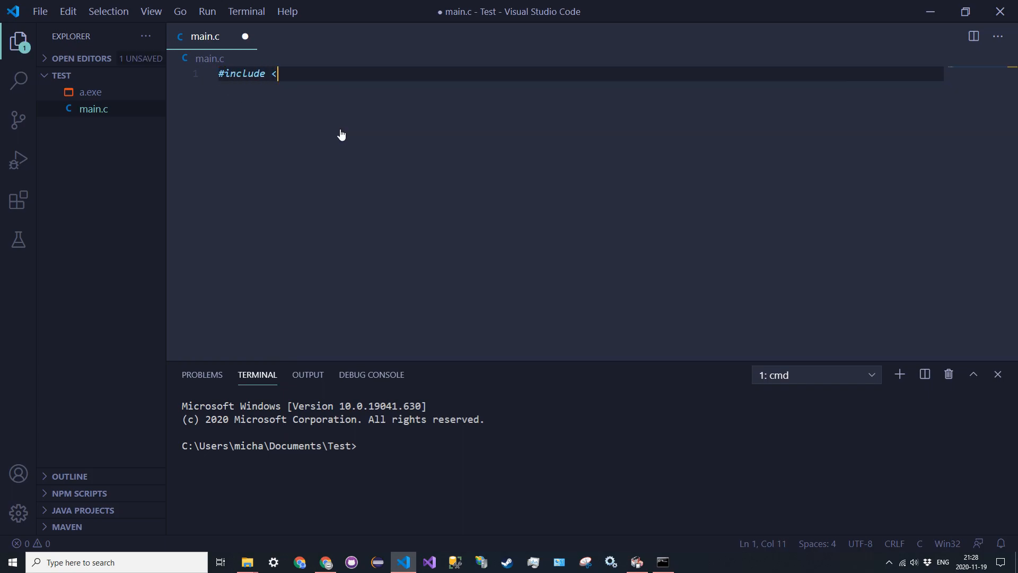
key("BackSpace")
type("dio.h")
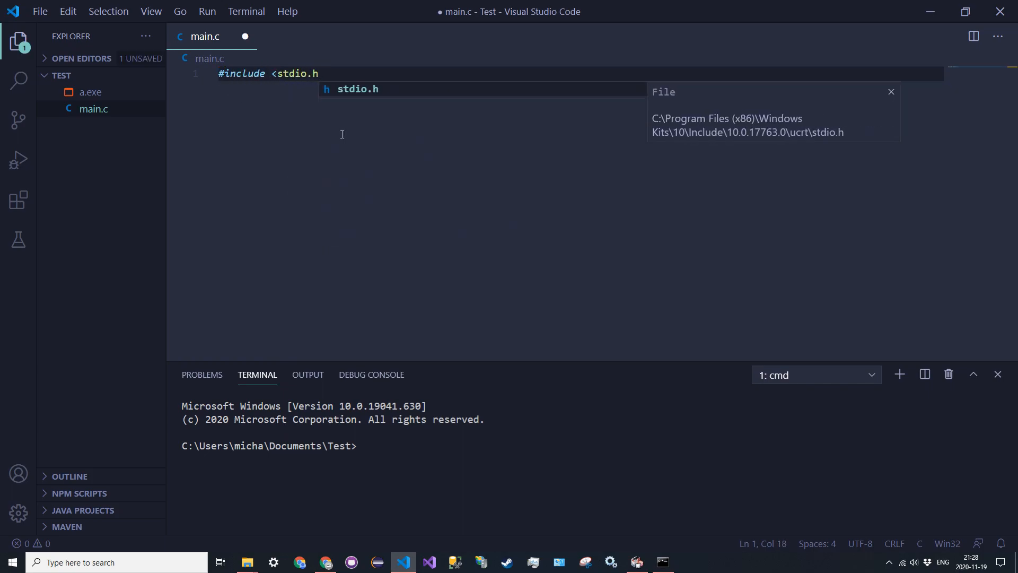
type(">")
key("Return")
key("Return")
type("int main() {")
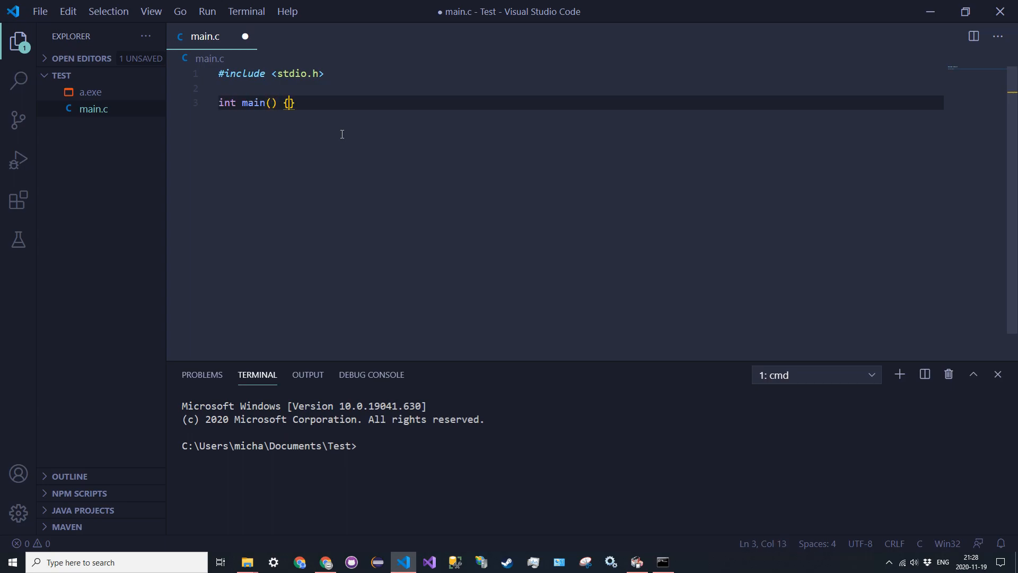
Step: Fill the main function with printf("Hello, world!\n"); and return 0;, and save main.c
key("Return")
type("printf({\"")
key("BackSpace")
key("BackSpace")
type("\"Hello")
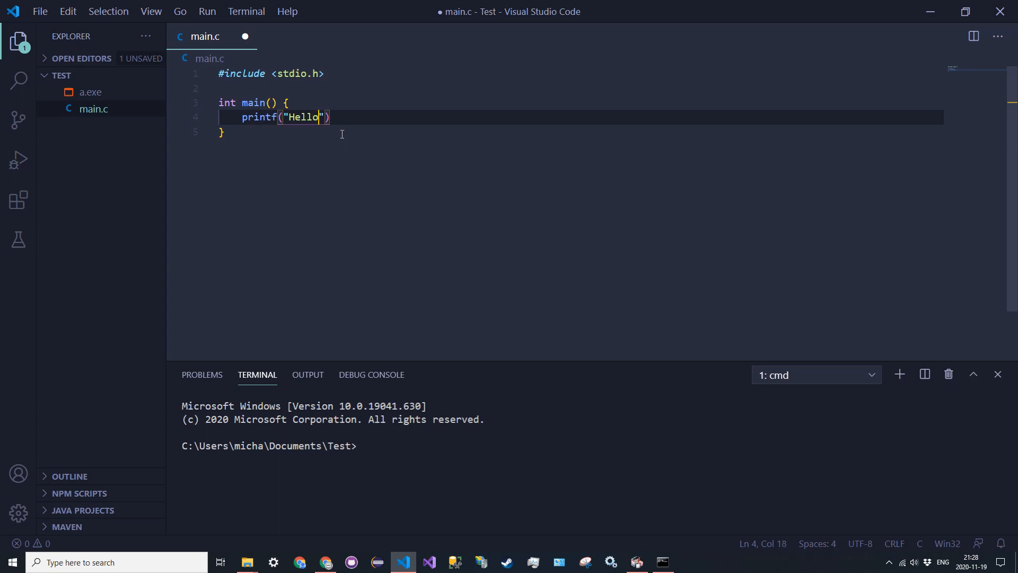
type(", world!\\n\")")
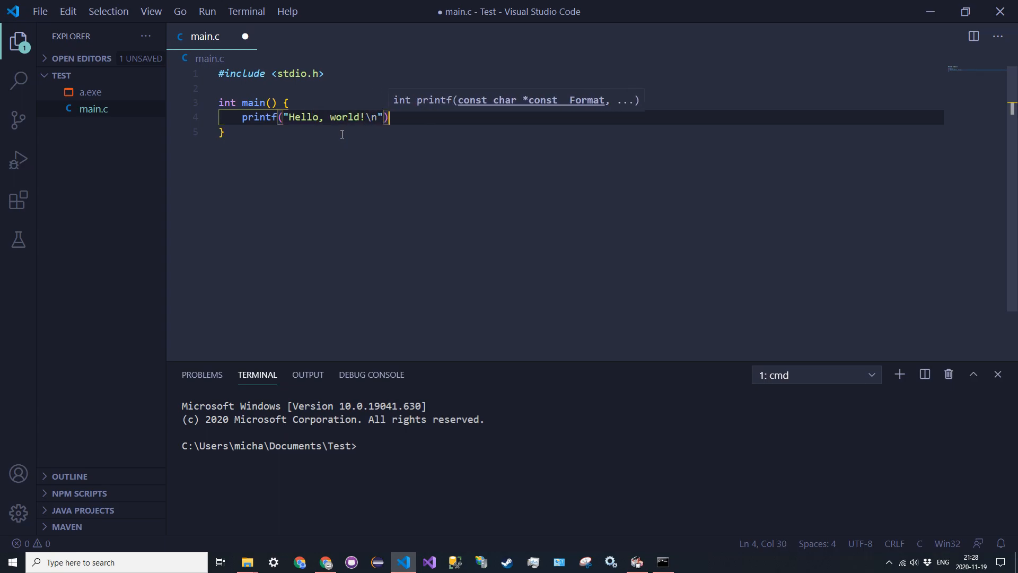
type(";")
key("Return")
key("Return")
type("return 0;")
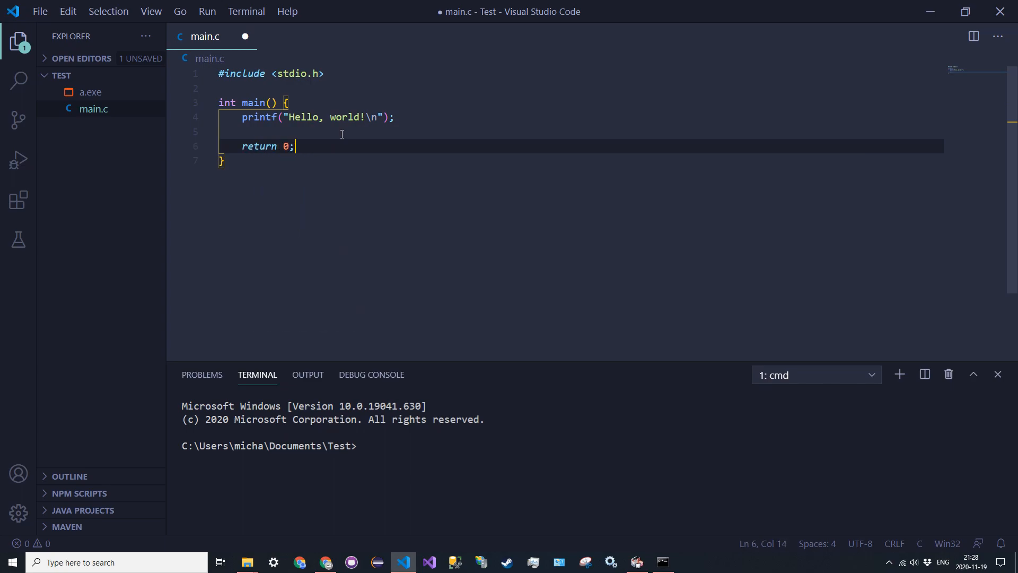
key("ctrl+s")
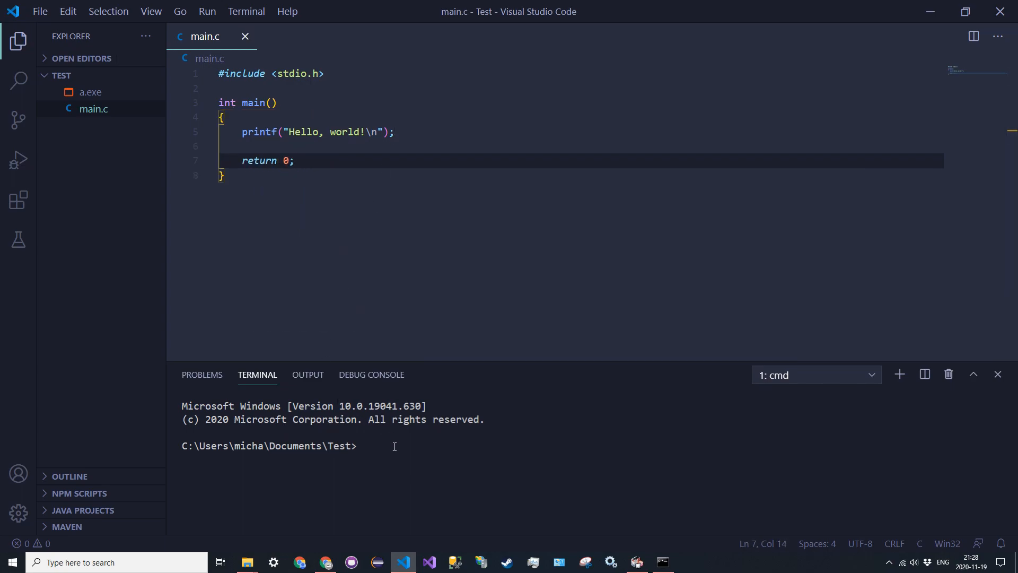
Step: Compile the program in the terminal with gcc main.c, run it with a, and check its output
left_click(396, 446)
type("gcc main.c")
key("Return")
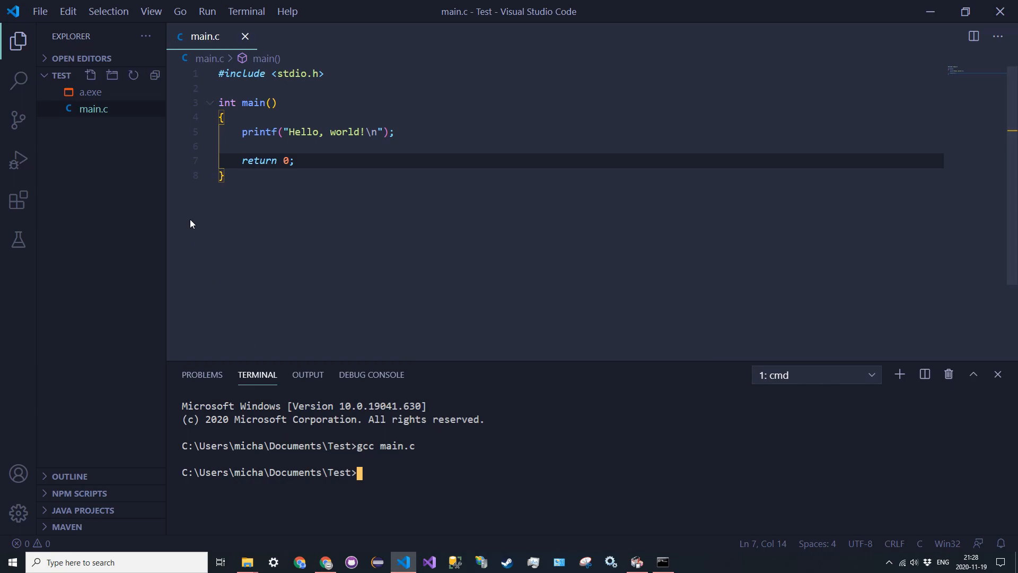
type("a")
key("Return")
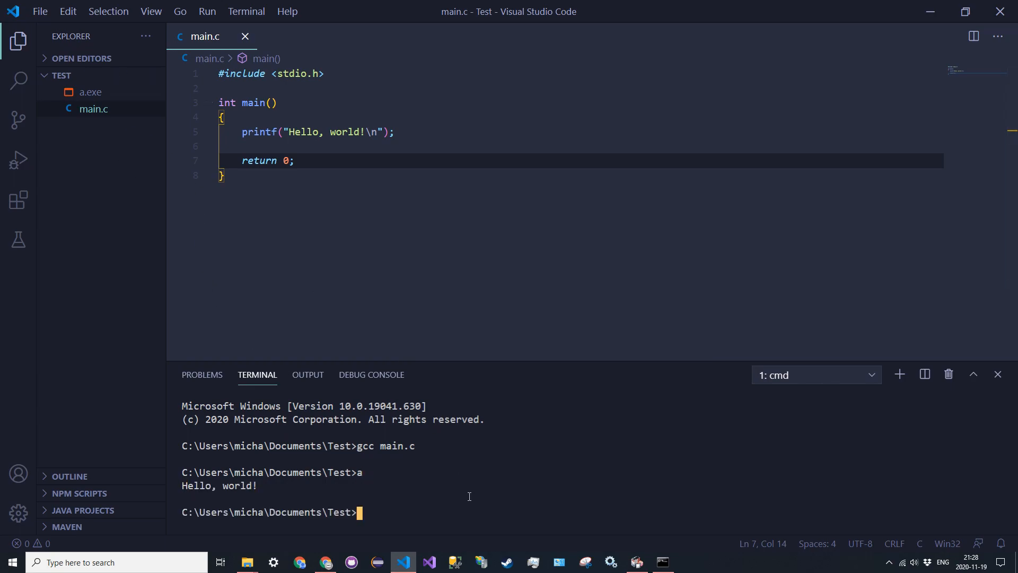
left_click_drag(263, 490, 187, 492)
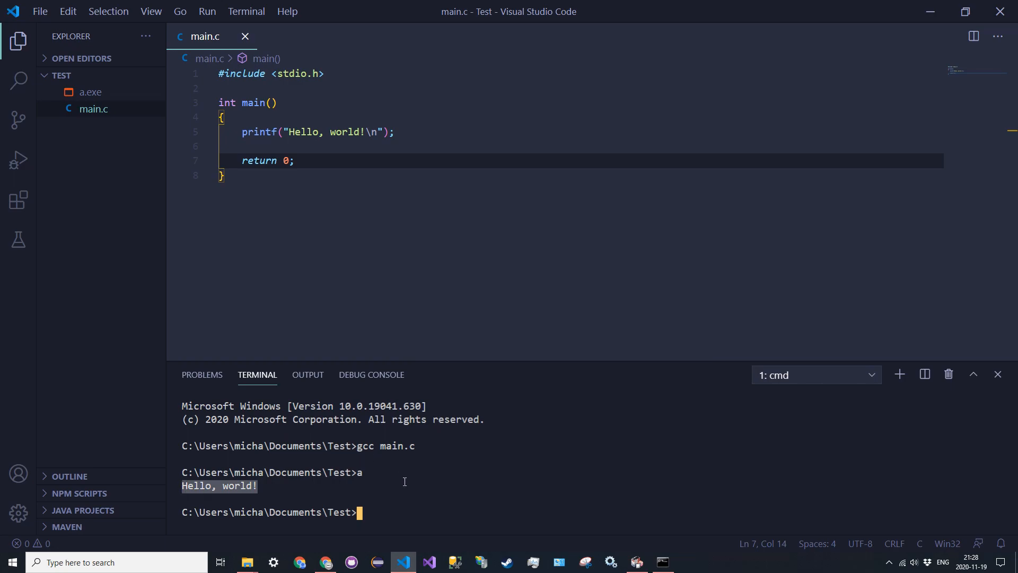
Step: Compile the program with debug symbols using gcc -g main.c and load it into the debugger with gdb a.exe
type("gcc -g main.c")
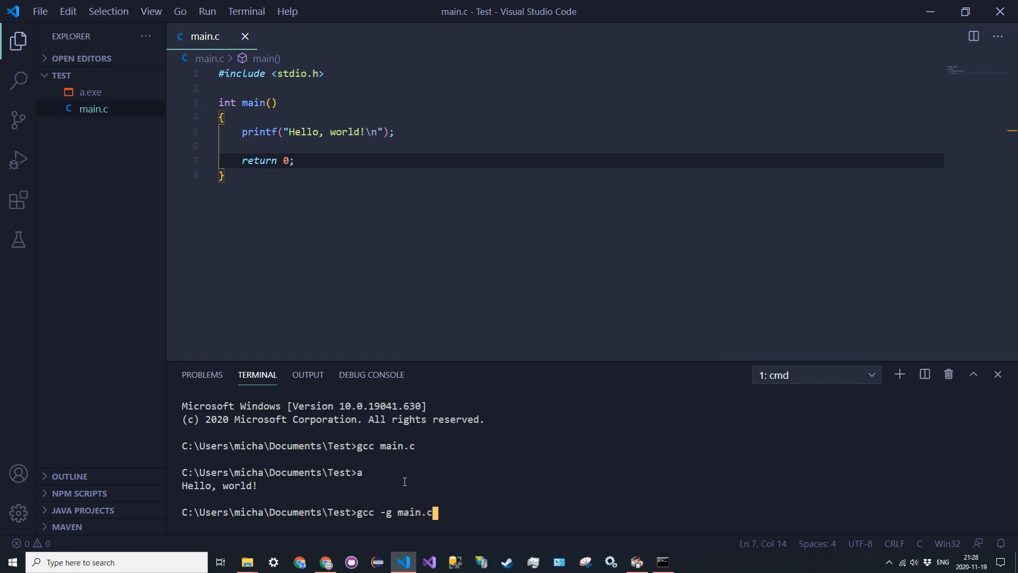
key("Return")
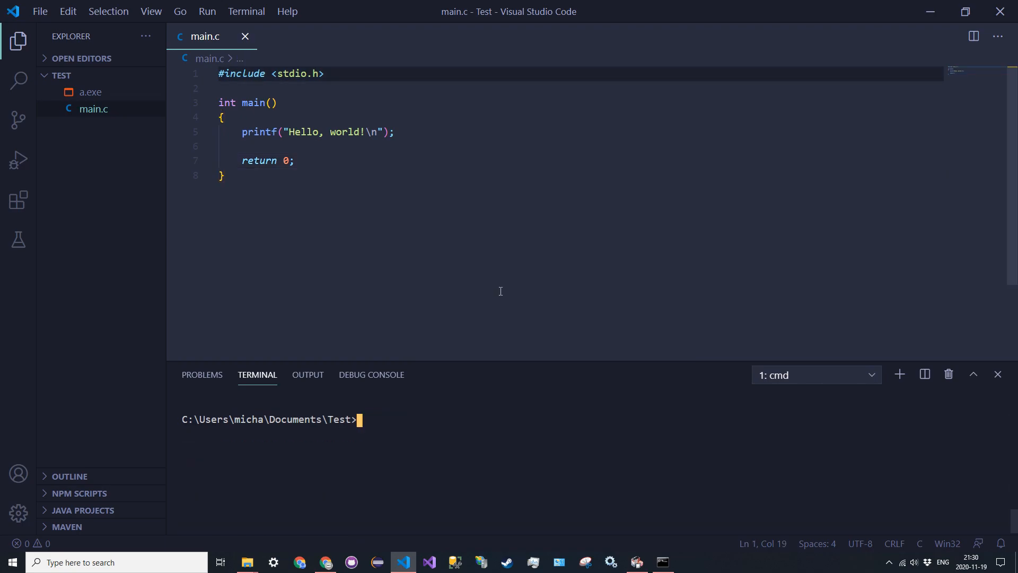
type("gdb a.exe")
key("Return")
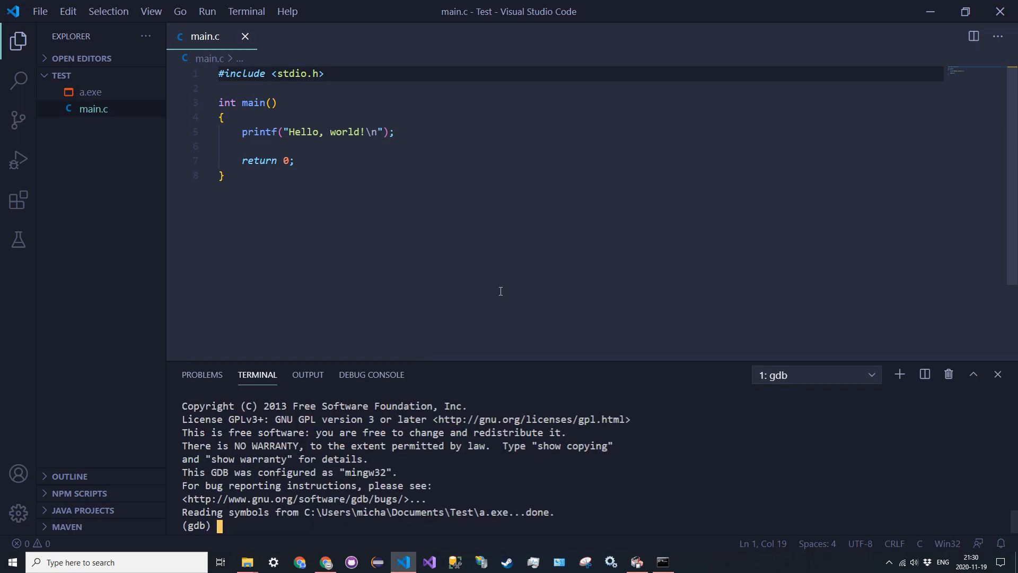
Step: Set a breakpoint at line 5, the printf line of main.c, and run the program in GDB
type("break 5")
key("Return")
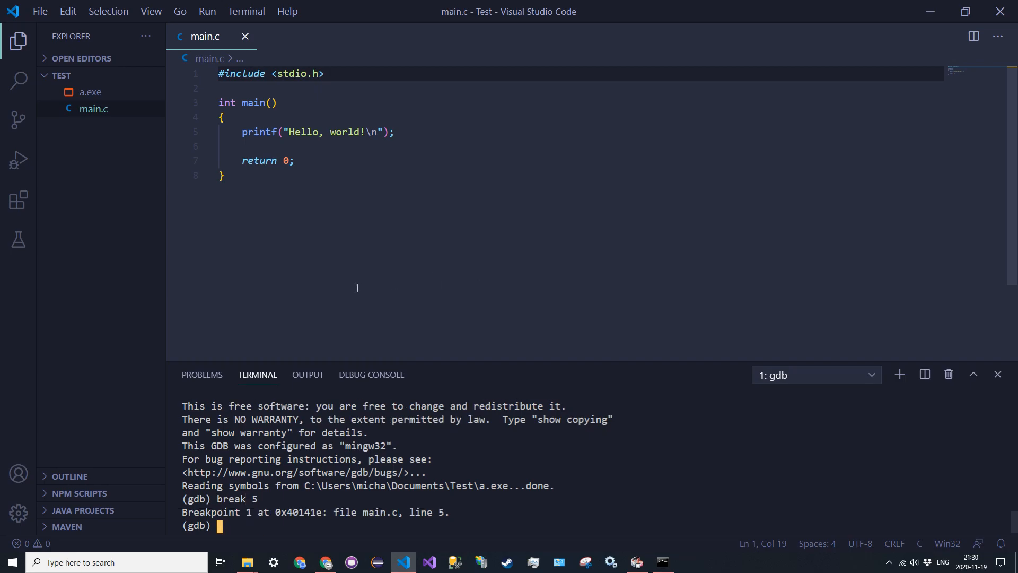
left_click(243, 132)
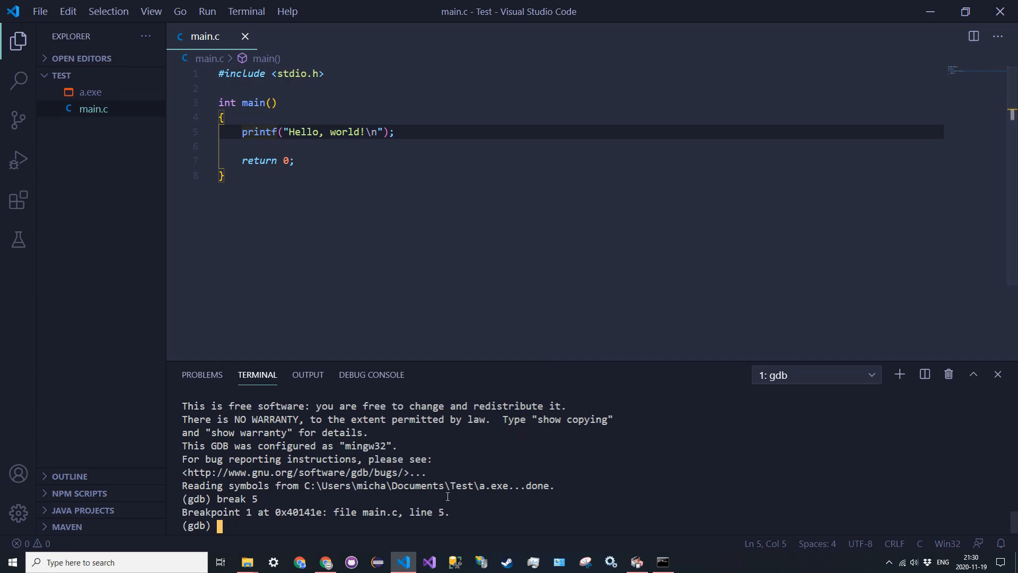
type("run")
key("Return")
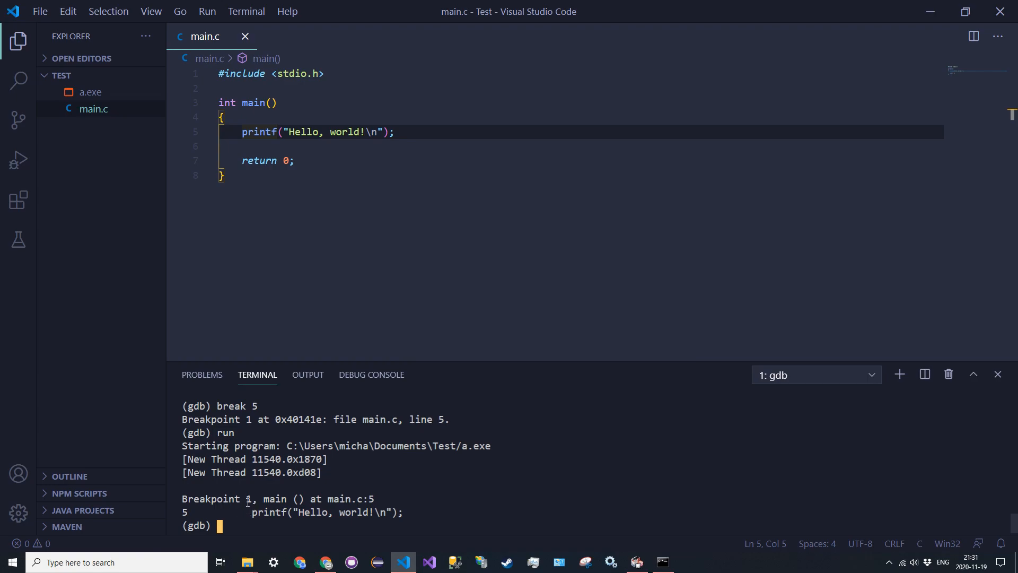
Step: Step over the printf line with n, check the printed output, and continue the program with c
type("n")
key("Return")
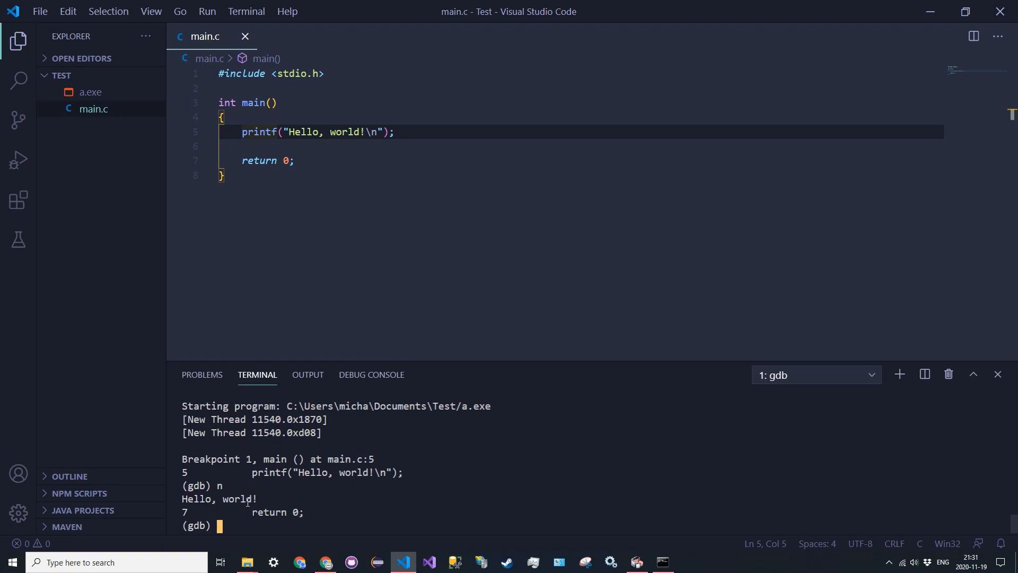
left_click_drag(281, 499, 188, 510)
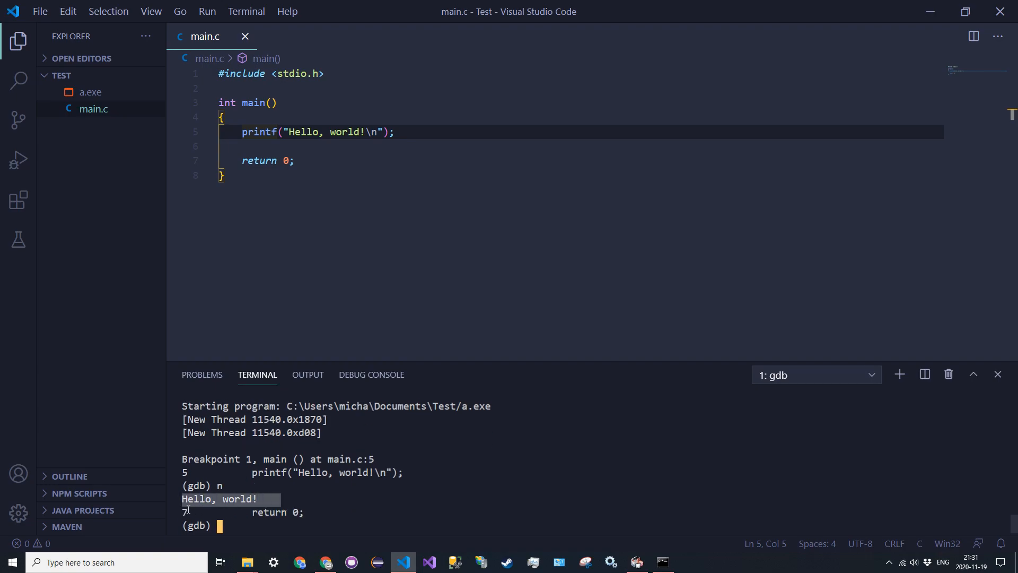
left_click(275, 531)
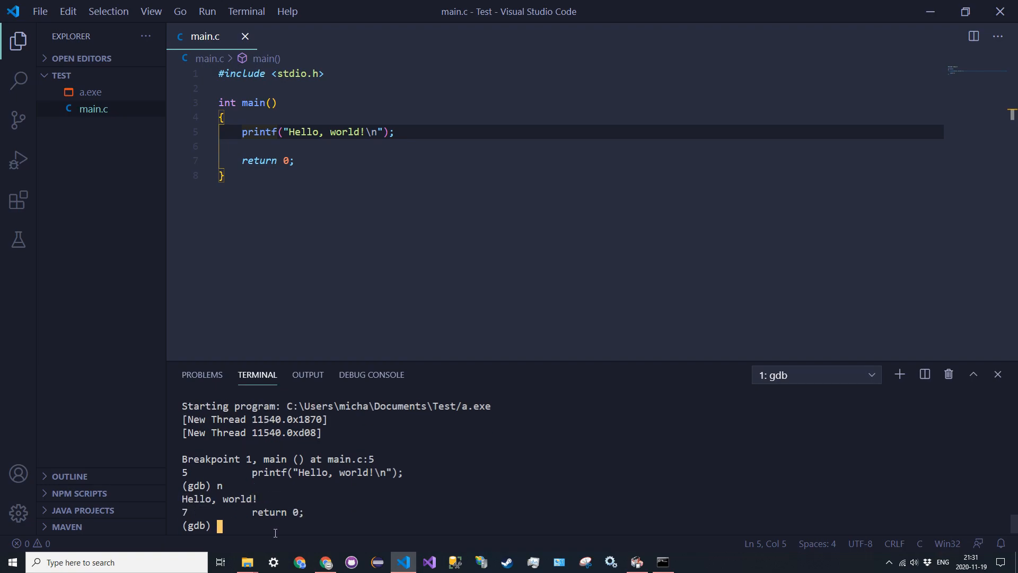
type("c")
key("Return")
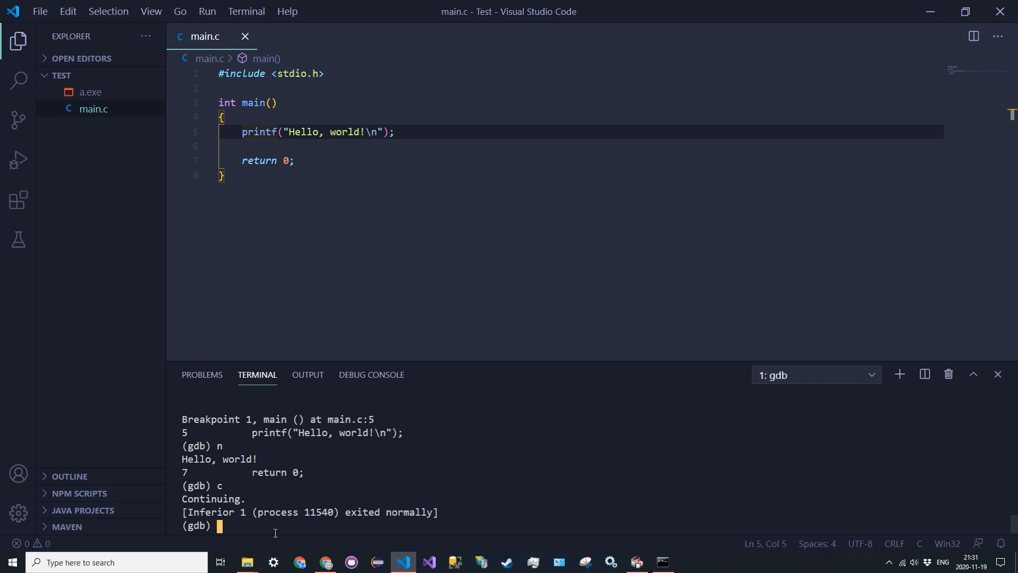
Step: Evaluate the size of a double in GDB with print sizeof(double) and check the result
type("print sizeof(double)")
key("Return")
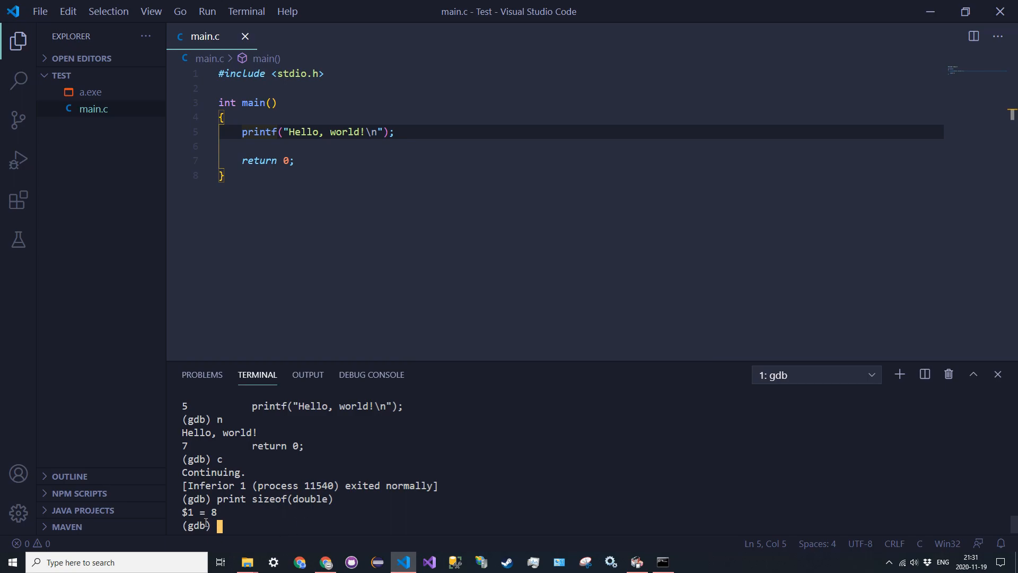
left_click_drag(200, 516, 223, 517)
left_click(229, 516)
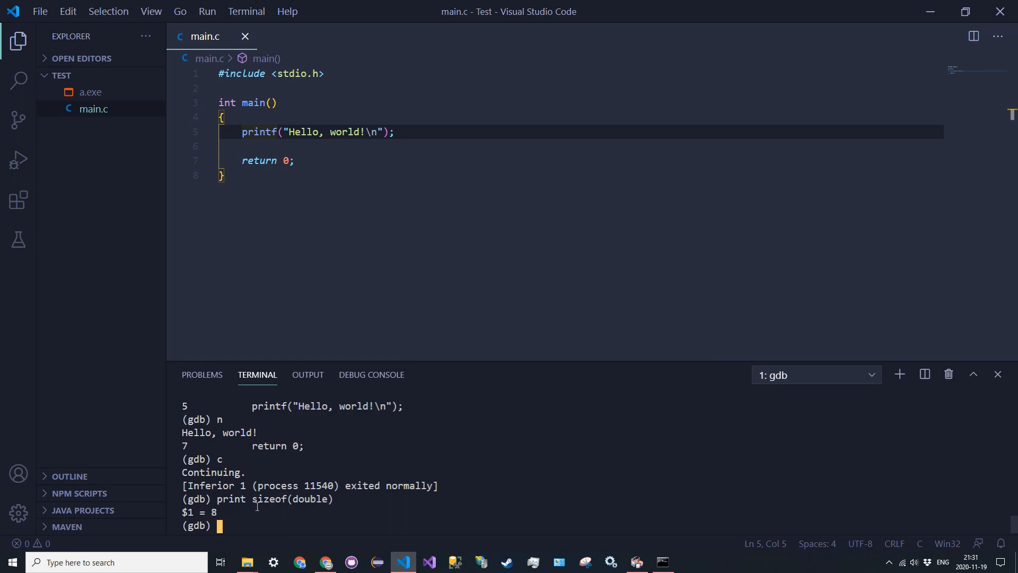